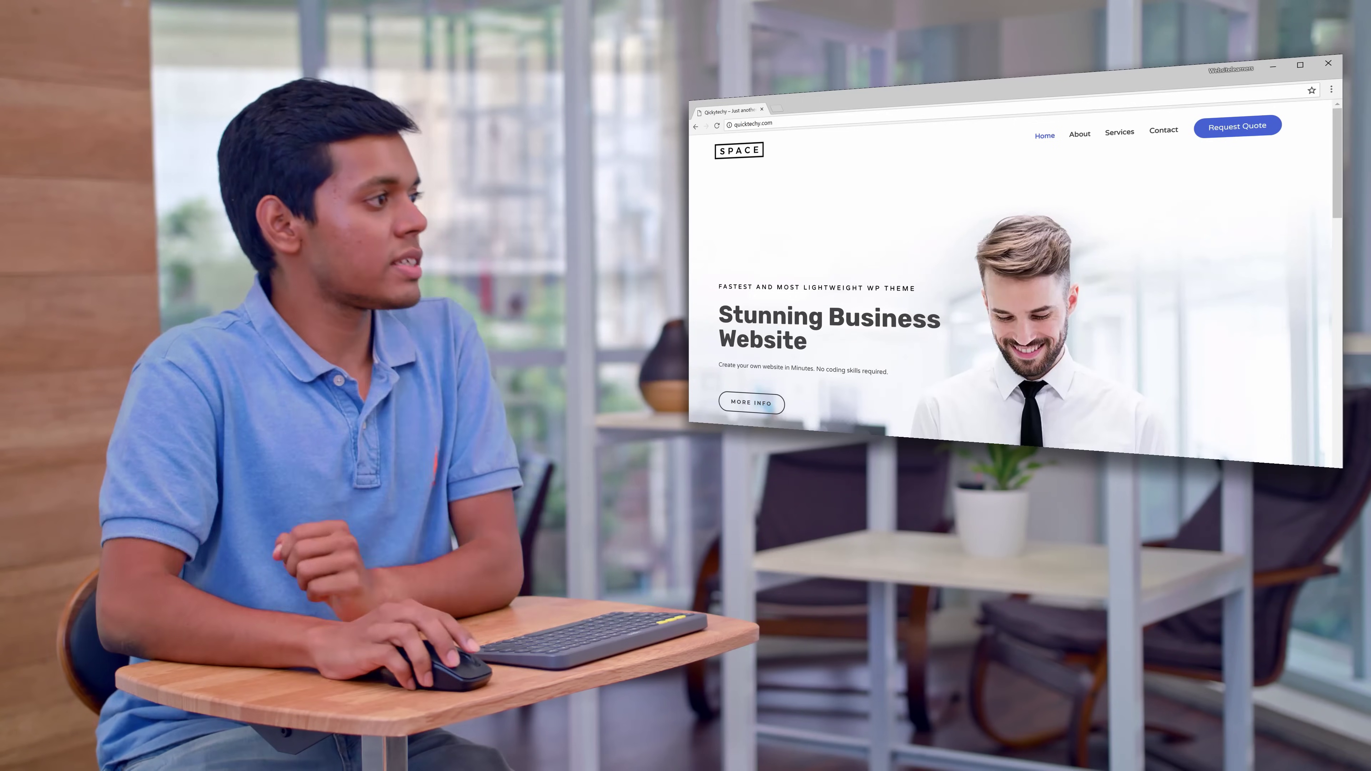
scroll(1015, 281, "down", 2)
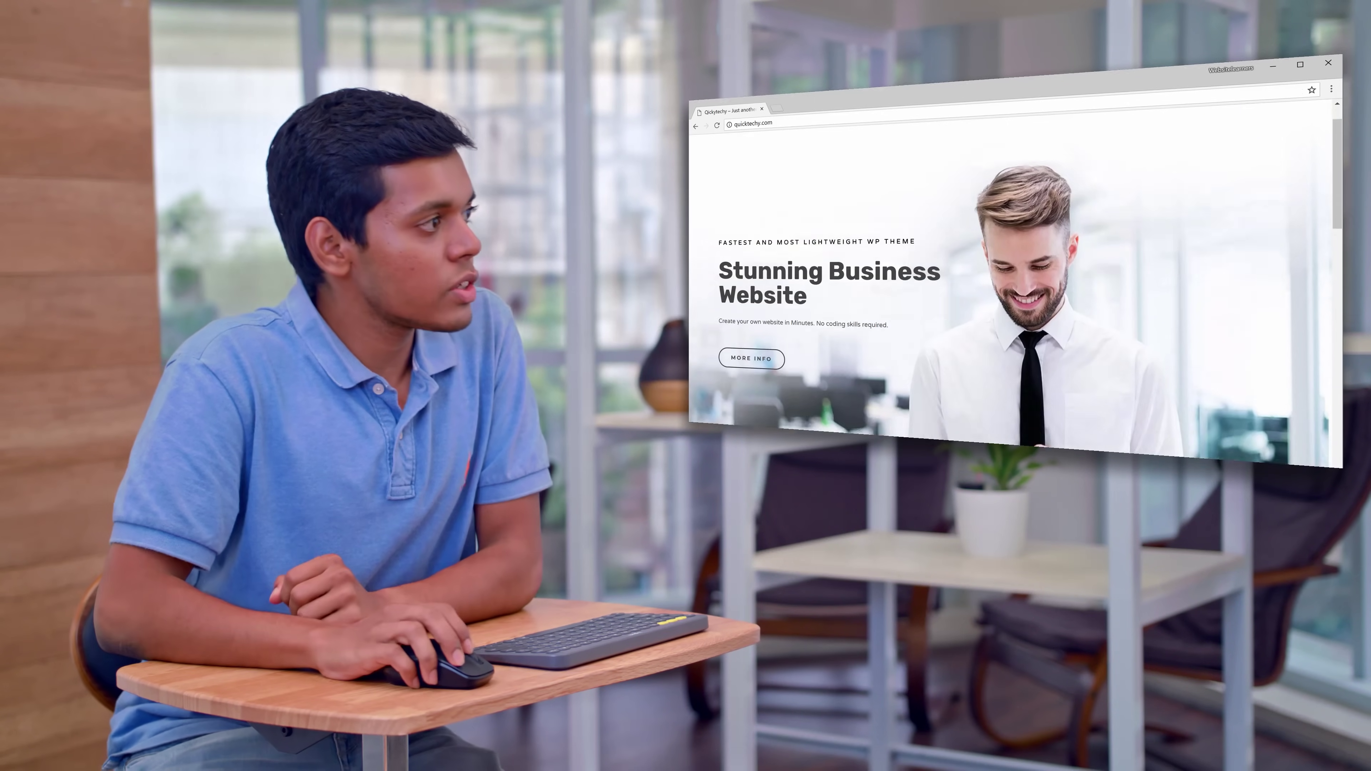
scroll(1015, 259, "down", 10)
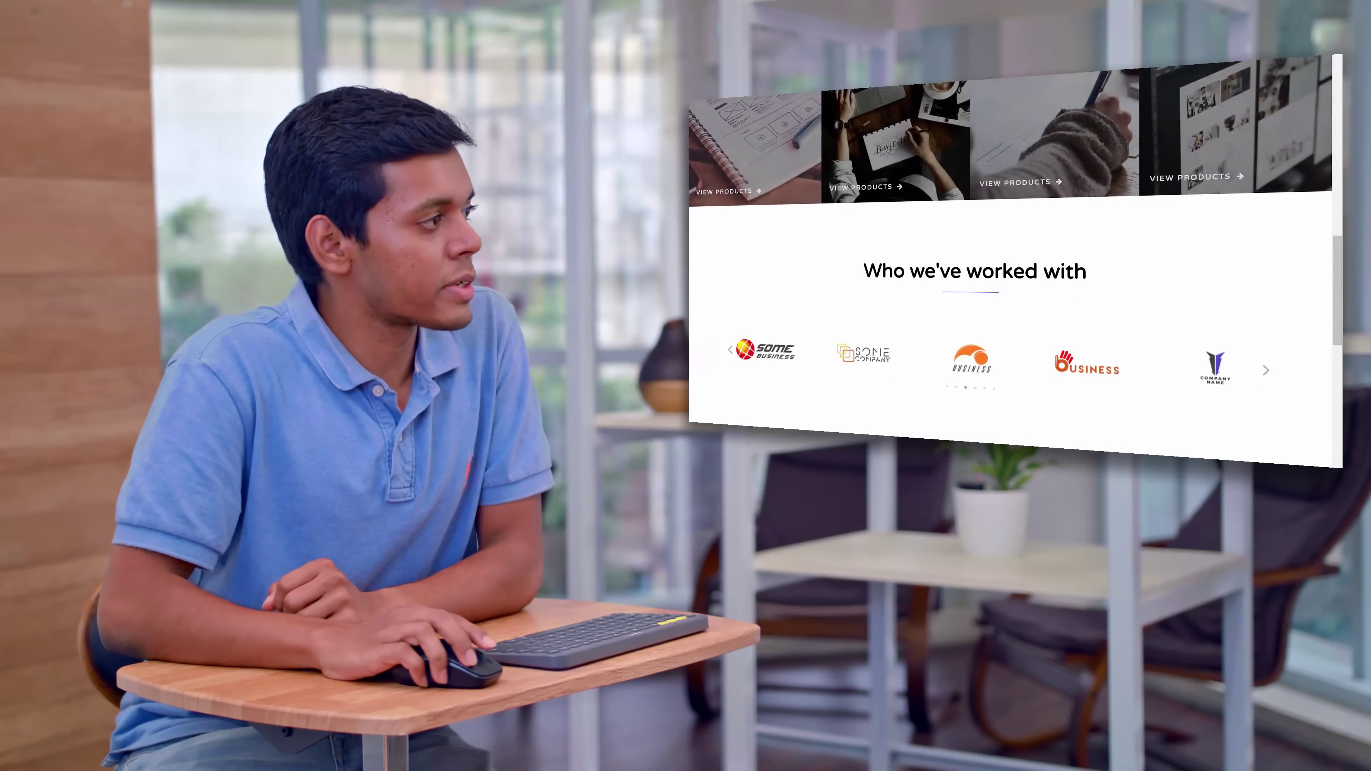
scroll(1015, 259, "down", 6)
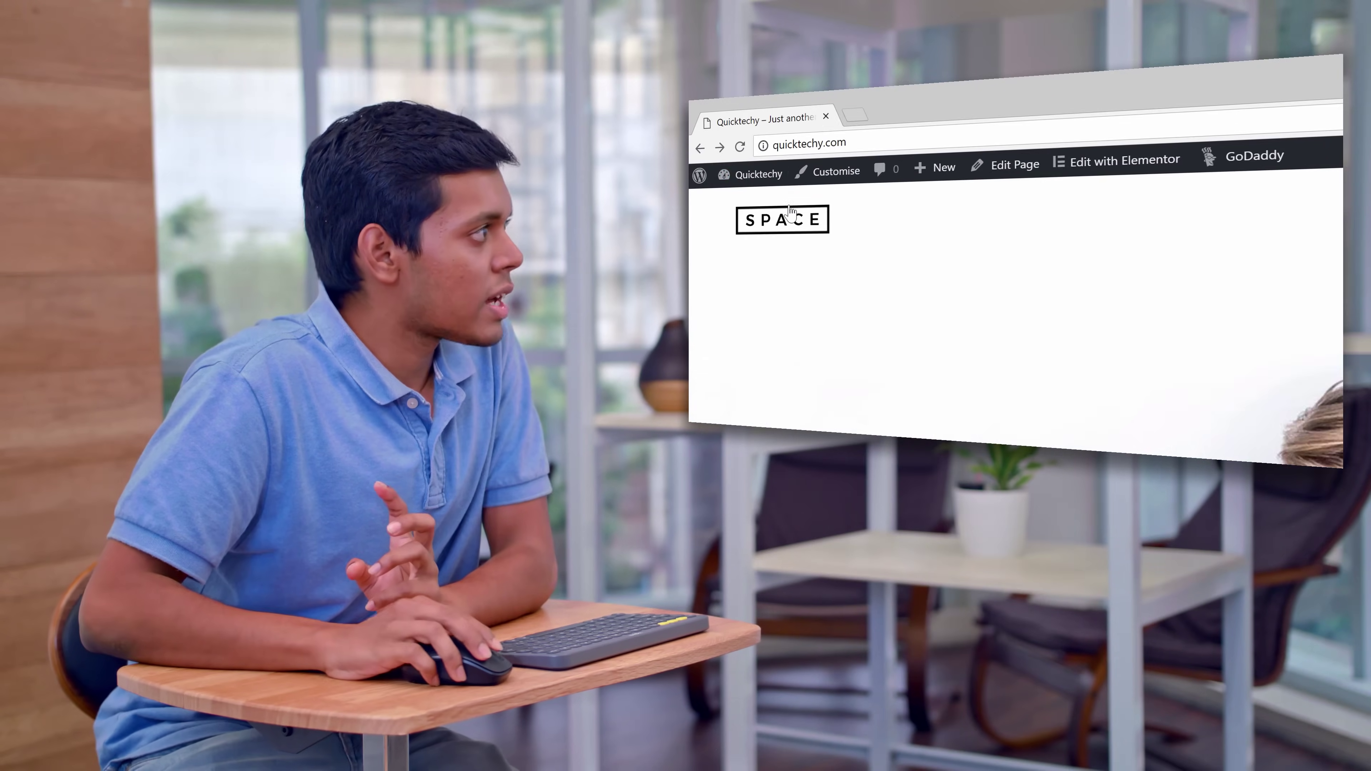
- Search for "Updraft" among new WordPress plugins, and install and activate the UpdraftPlus WordPress Backup Plugin
mouse_move(725, 140)
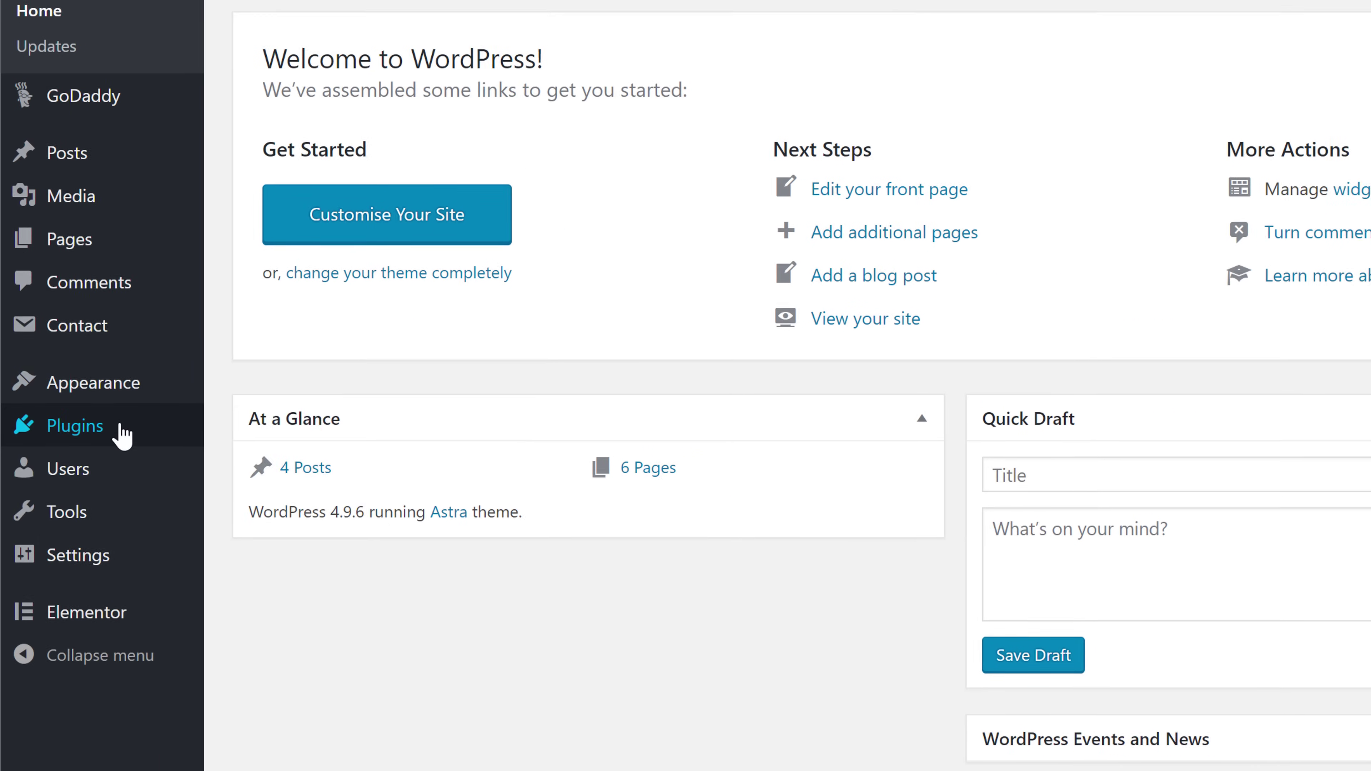
mouse_move(96, 522)
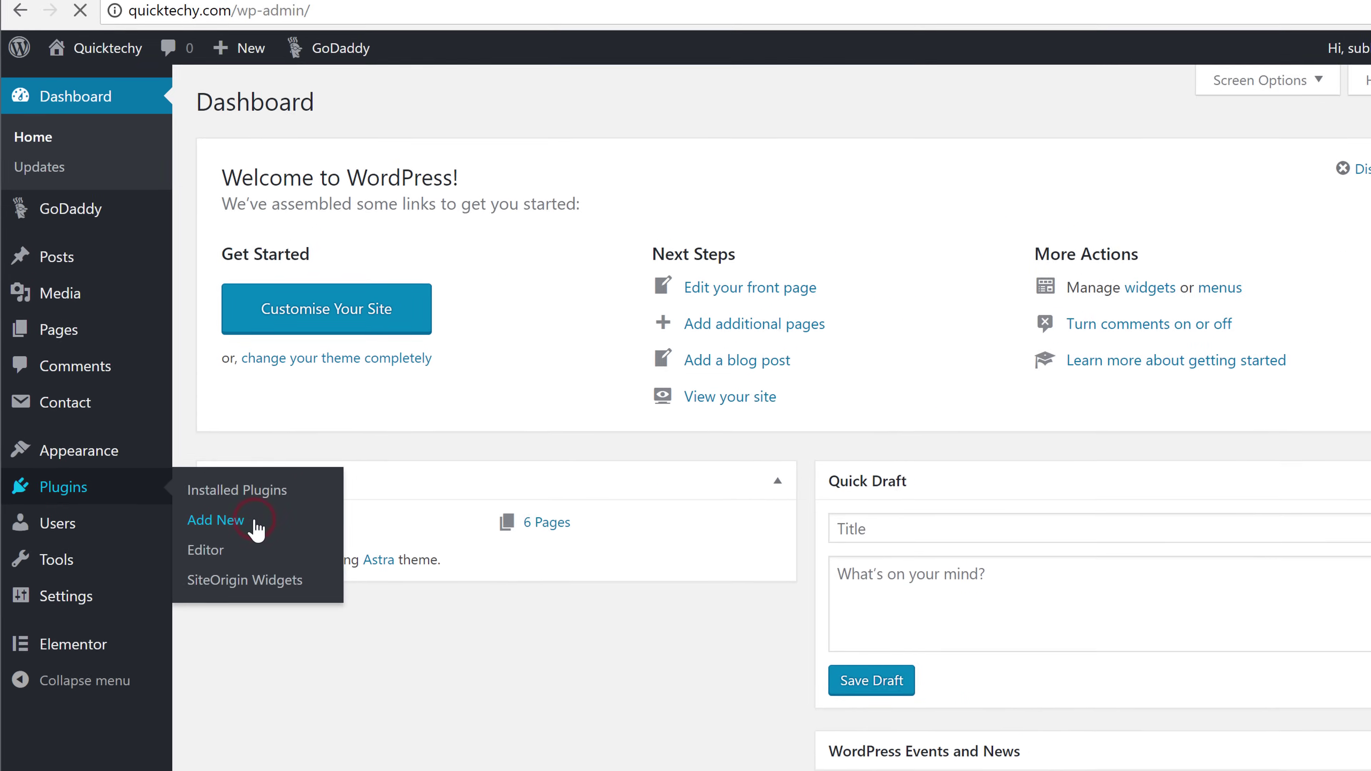
left_click(310, 459)
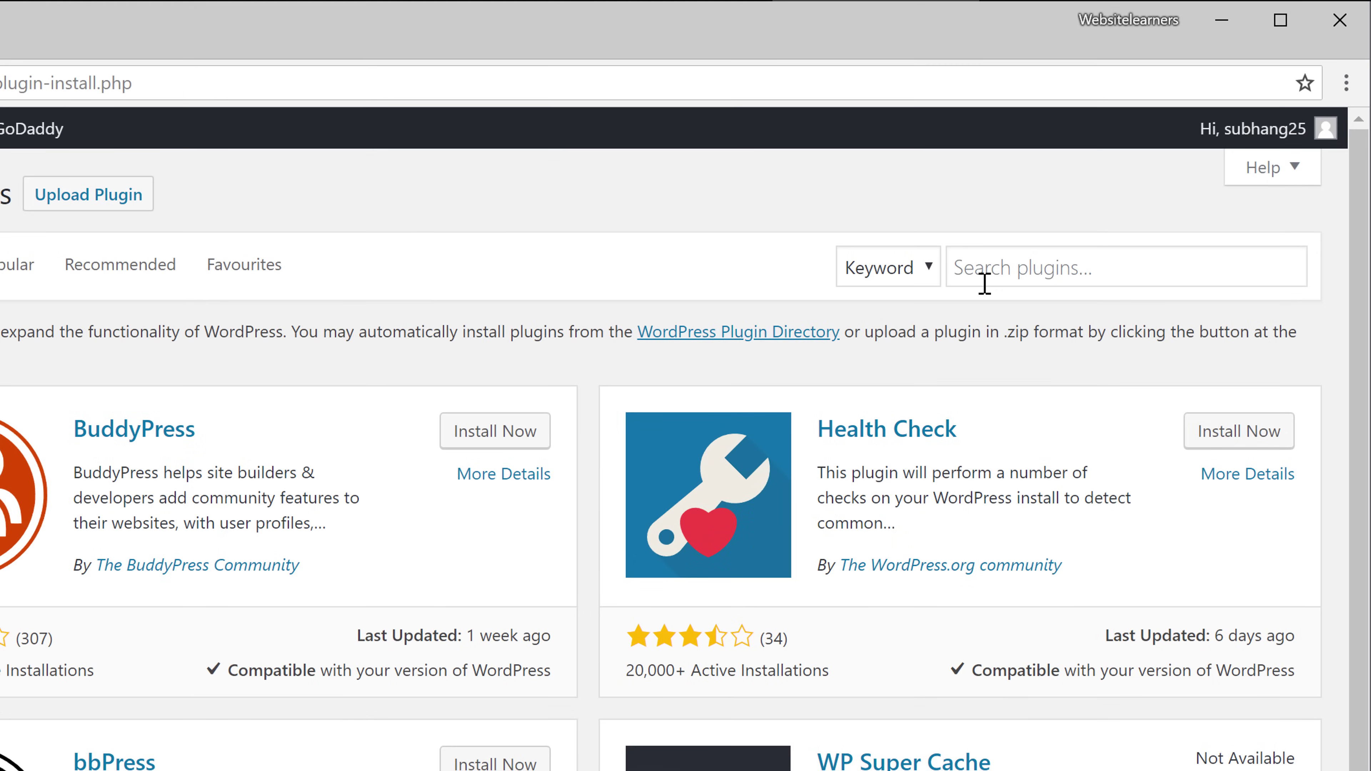
left_click(985, 283)
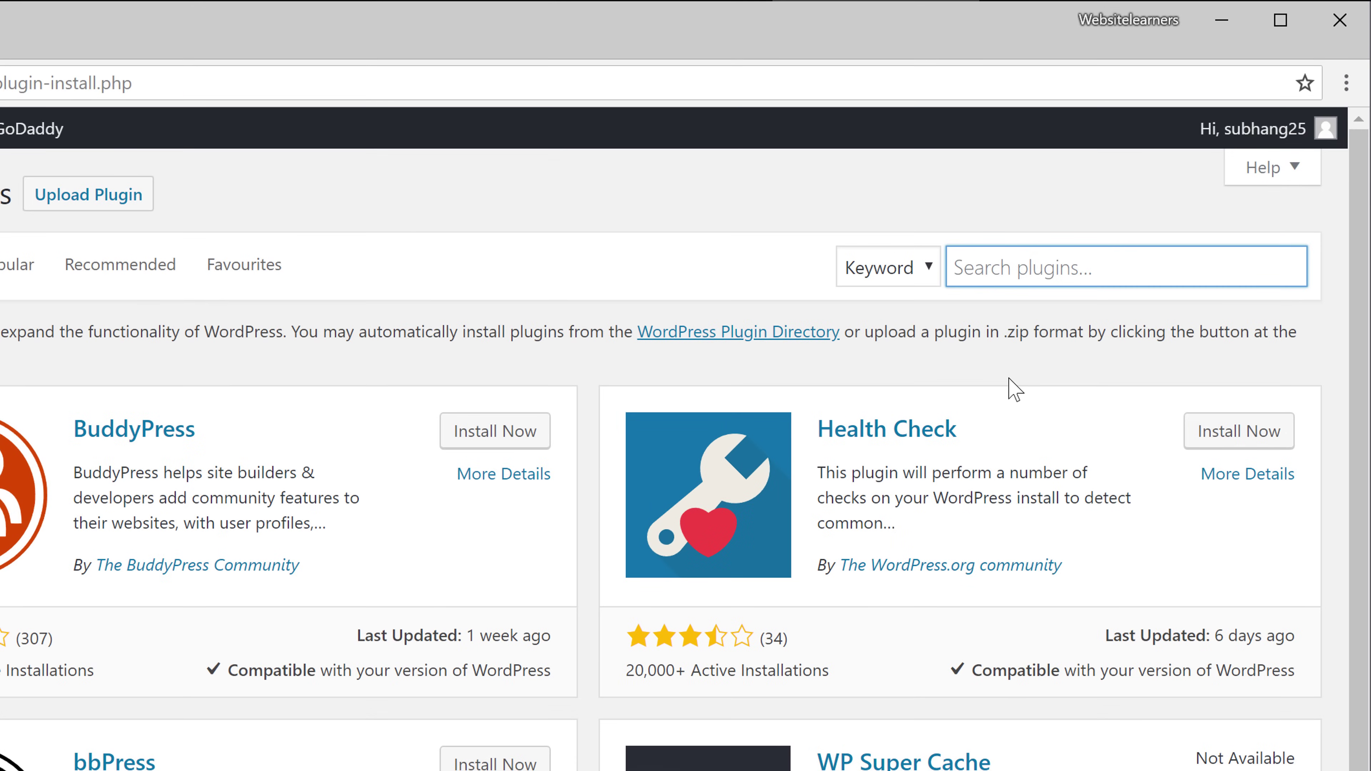
type("Updraft")
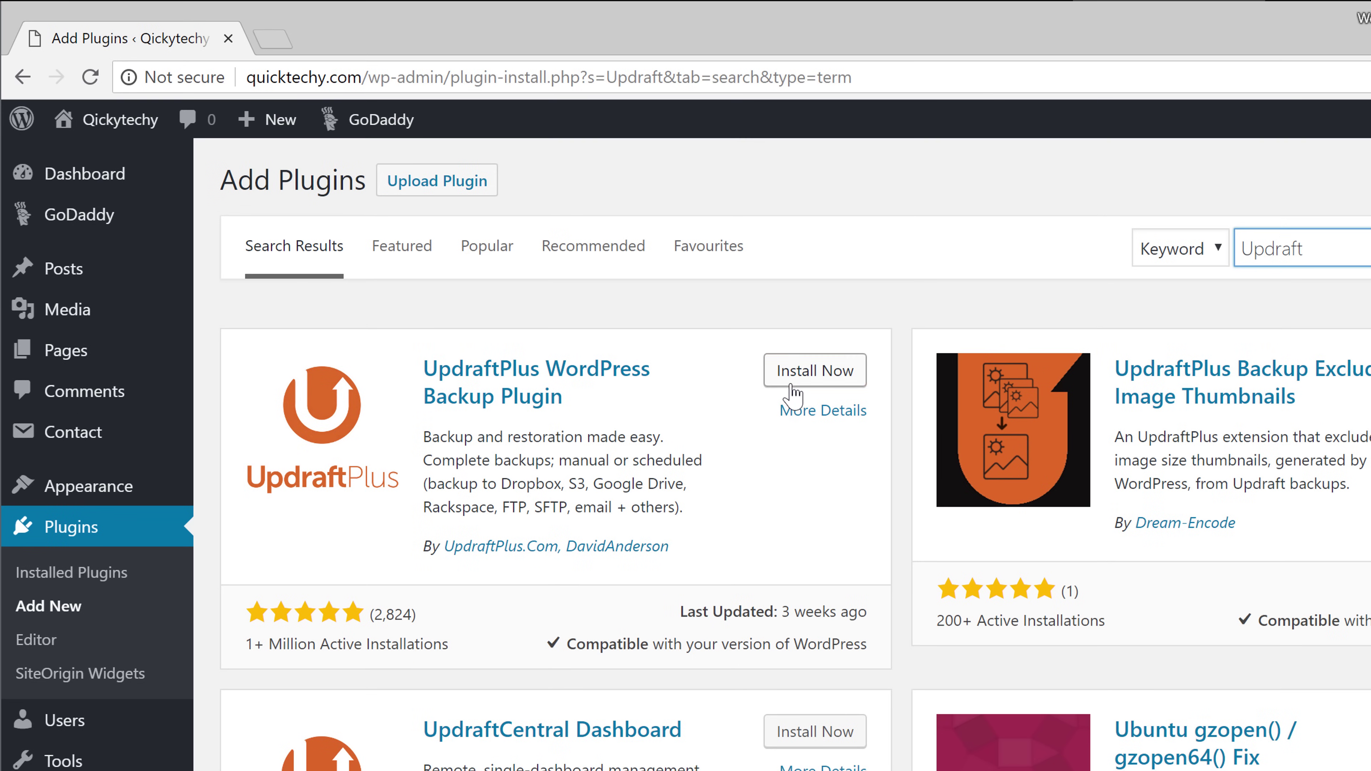
left_click(792, 384)
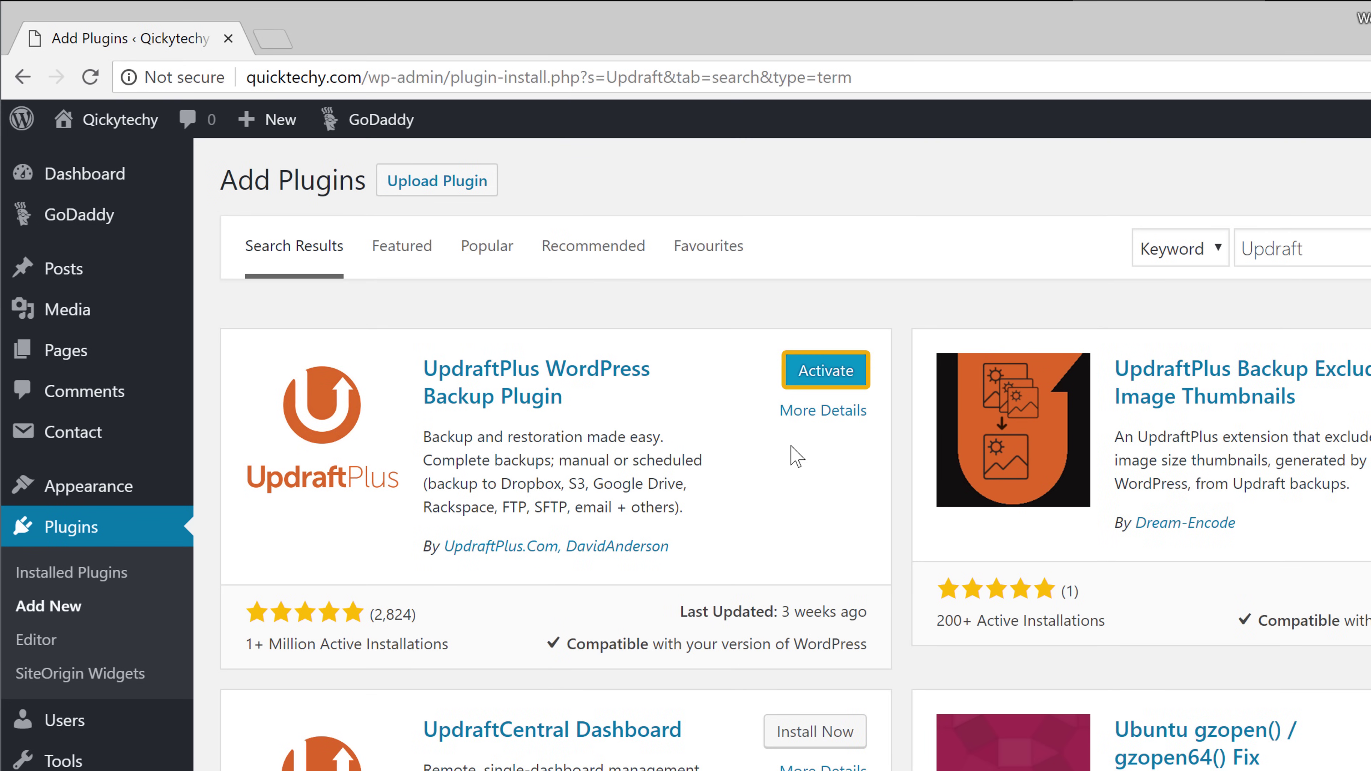
left_click(803, 386)
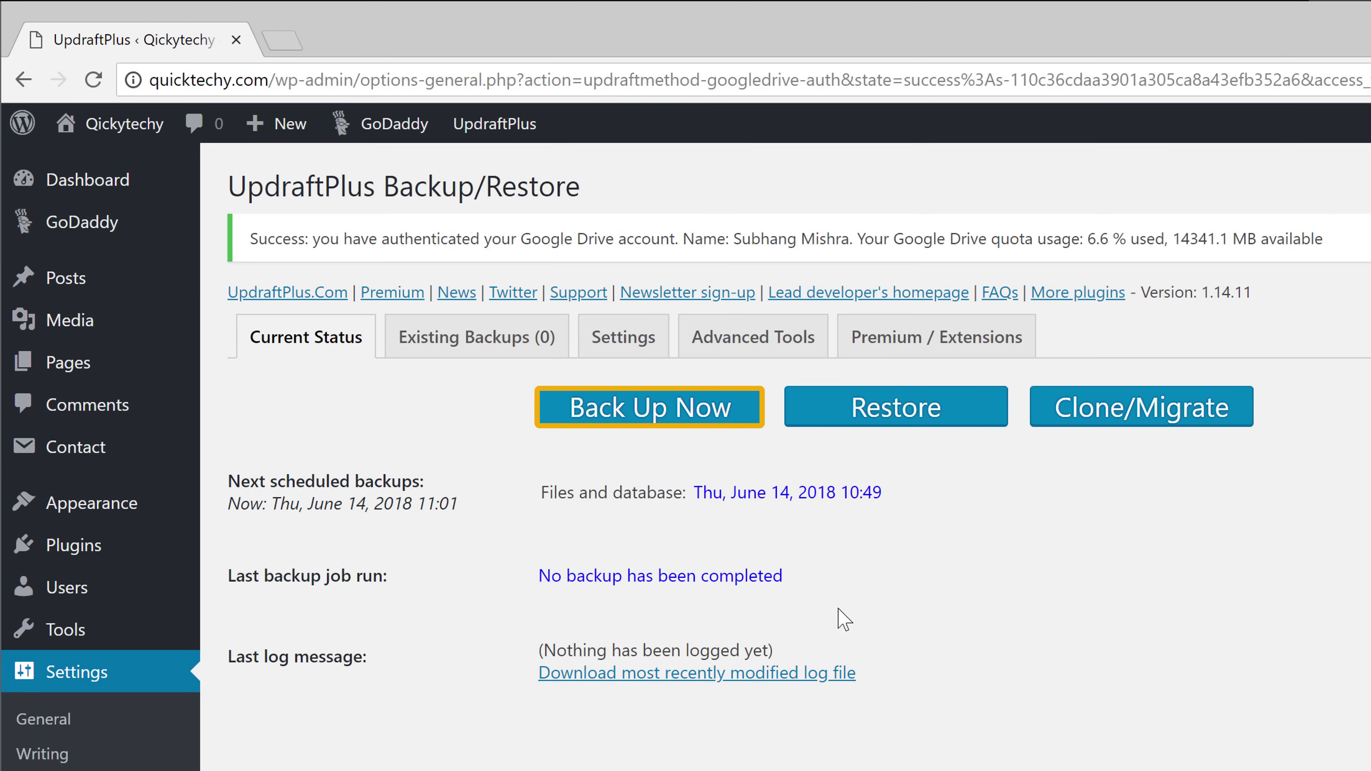
- Run a one-time backup of the database and files with remote storage included, and open the list of existing backups
left_click(644, 416)
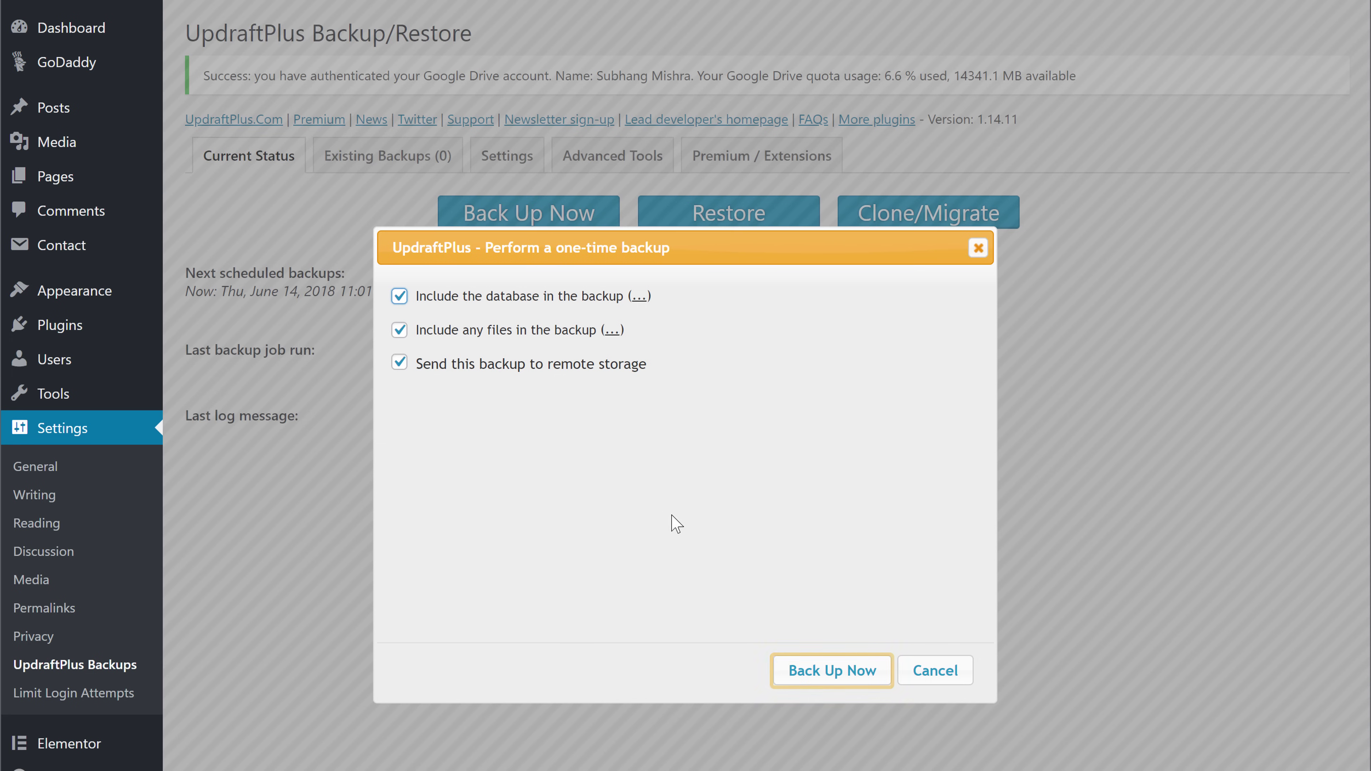
left_click(810, 685)
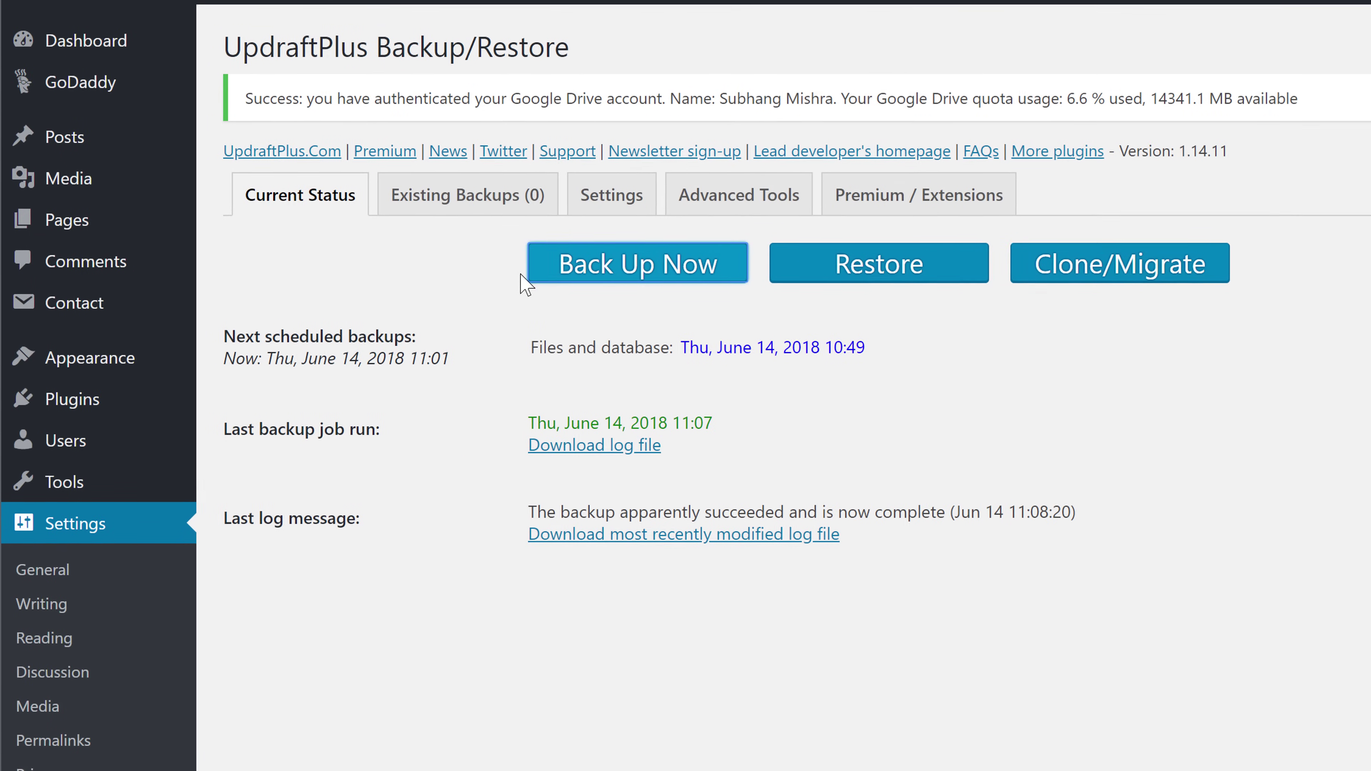
left_click(379, 284)
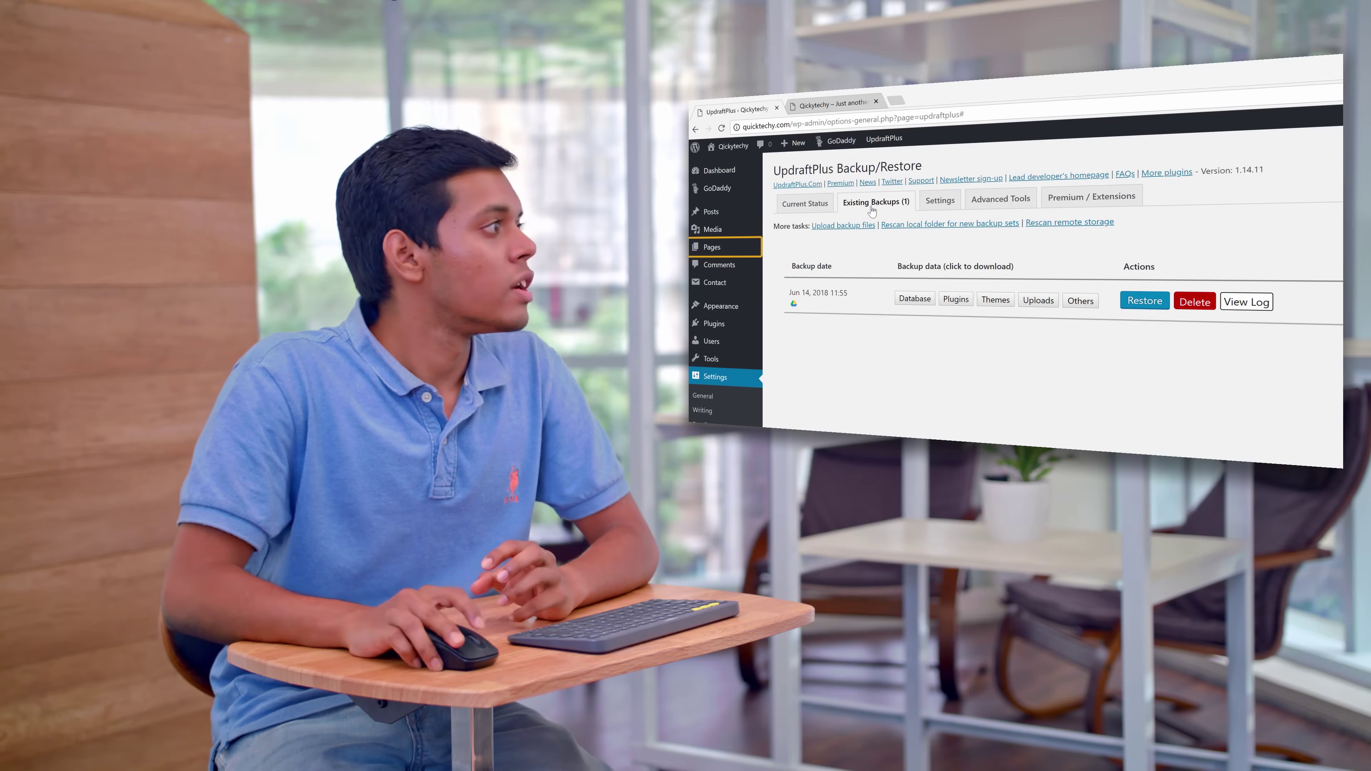
- Move the Home page to the Bin and reload the live site to check its front page
left_click(707, 250)
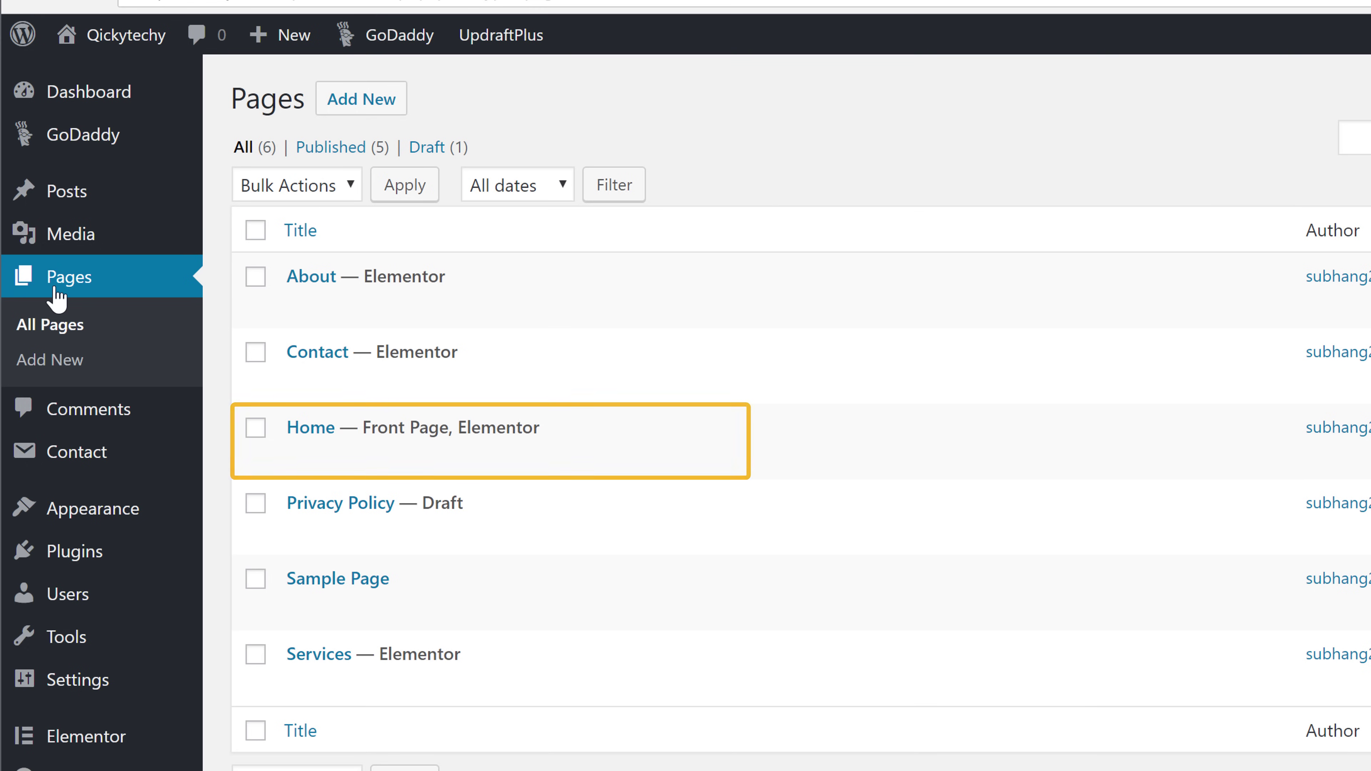
mouse_move(299, 435)
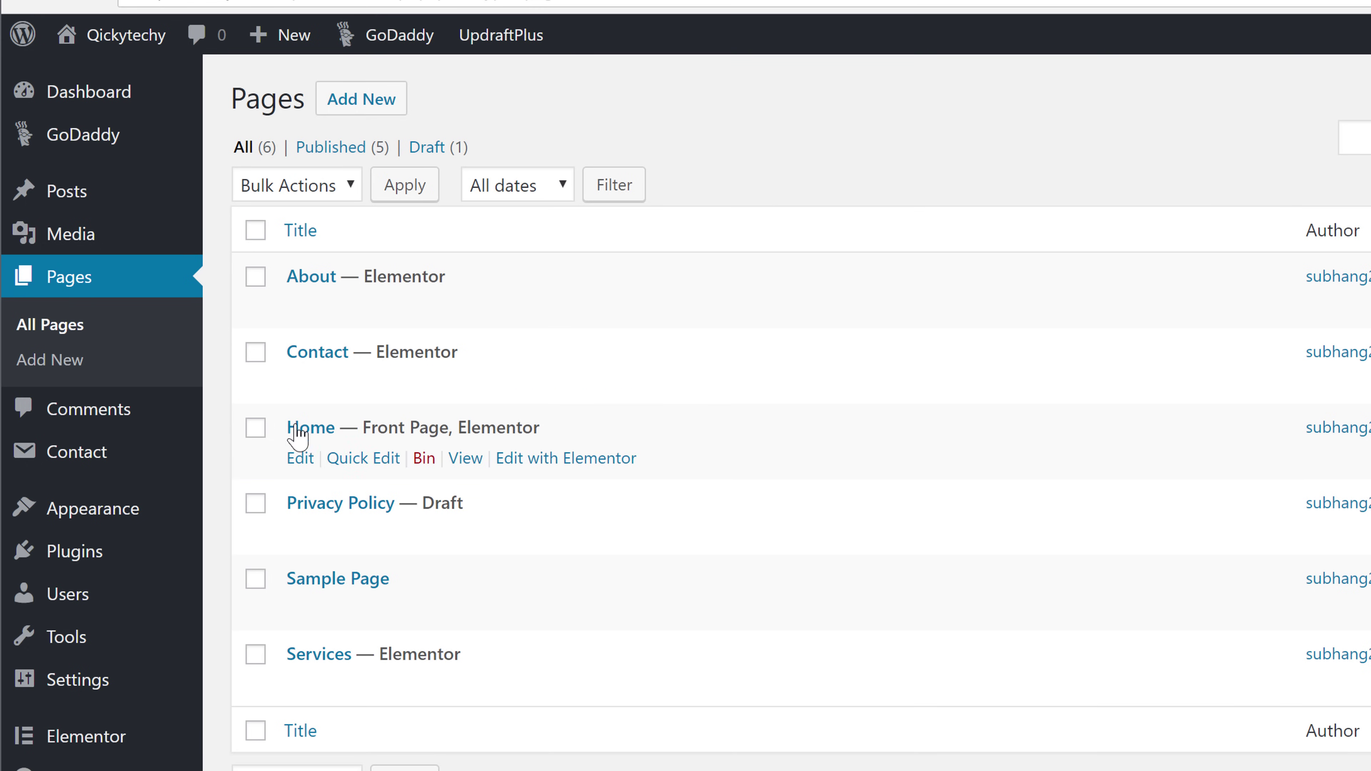
left_click(424, 459)
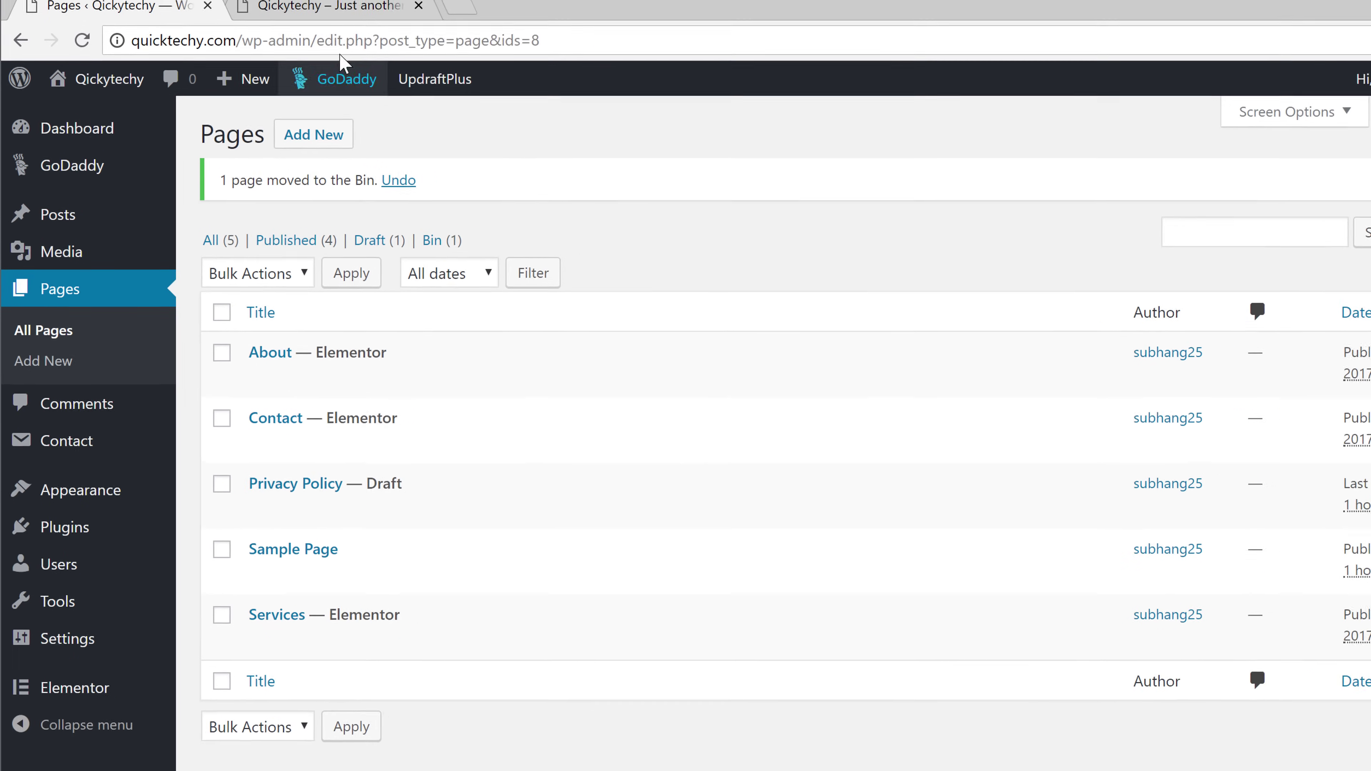
left_click(309, 38)
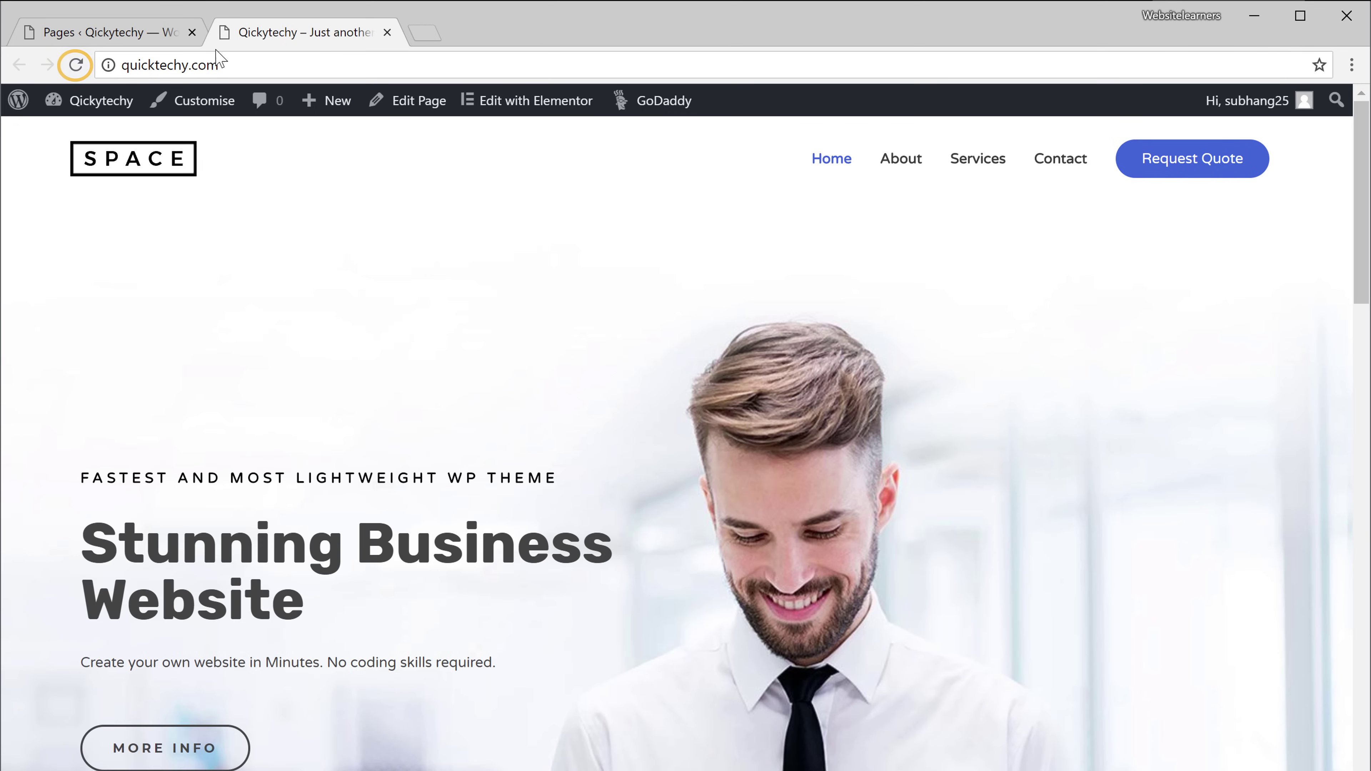
left_click(76, 66)
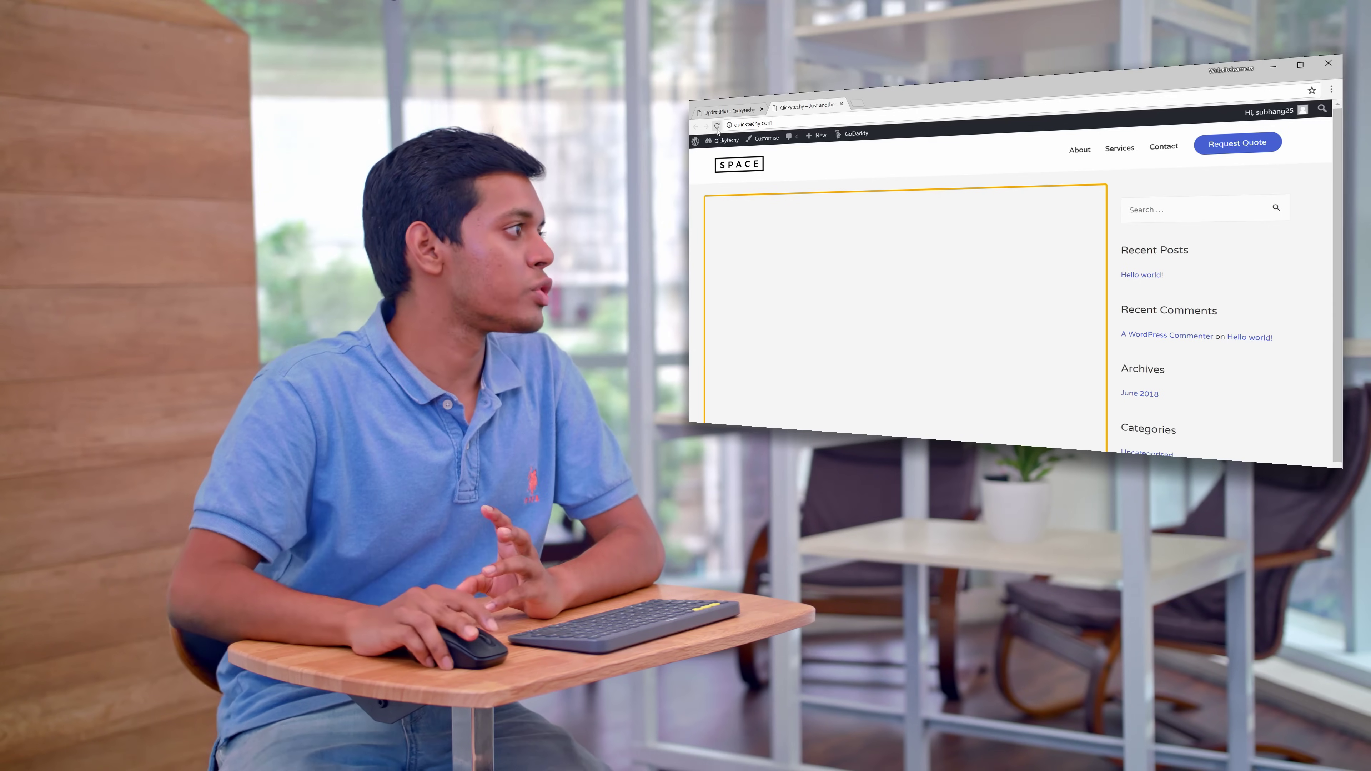
- Restore the Jun 14, 2018 11:55 backup with its plugins, themes, uploads, others and database components
left_click(726, 112)
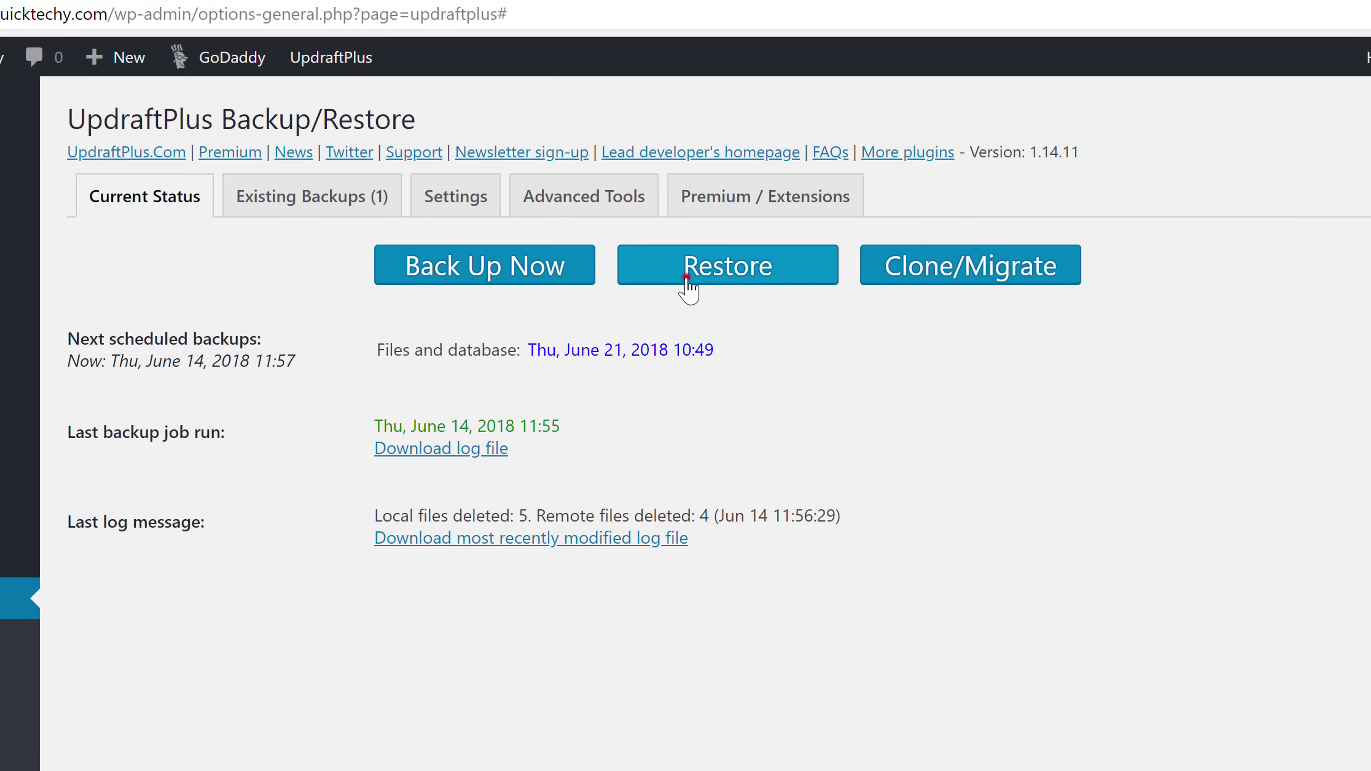
left_click(686, 278)
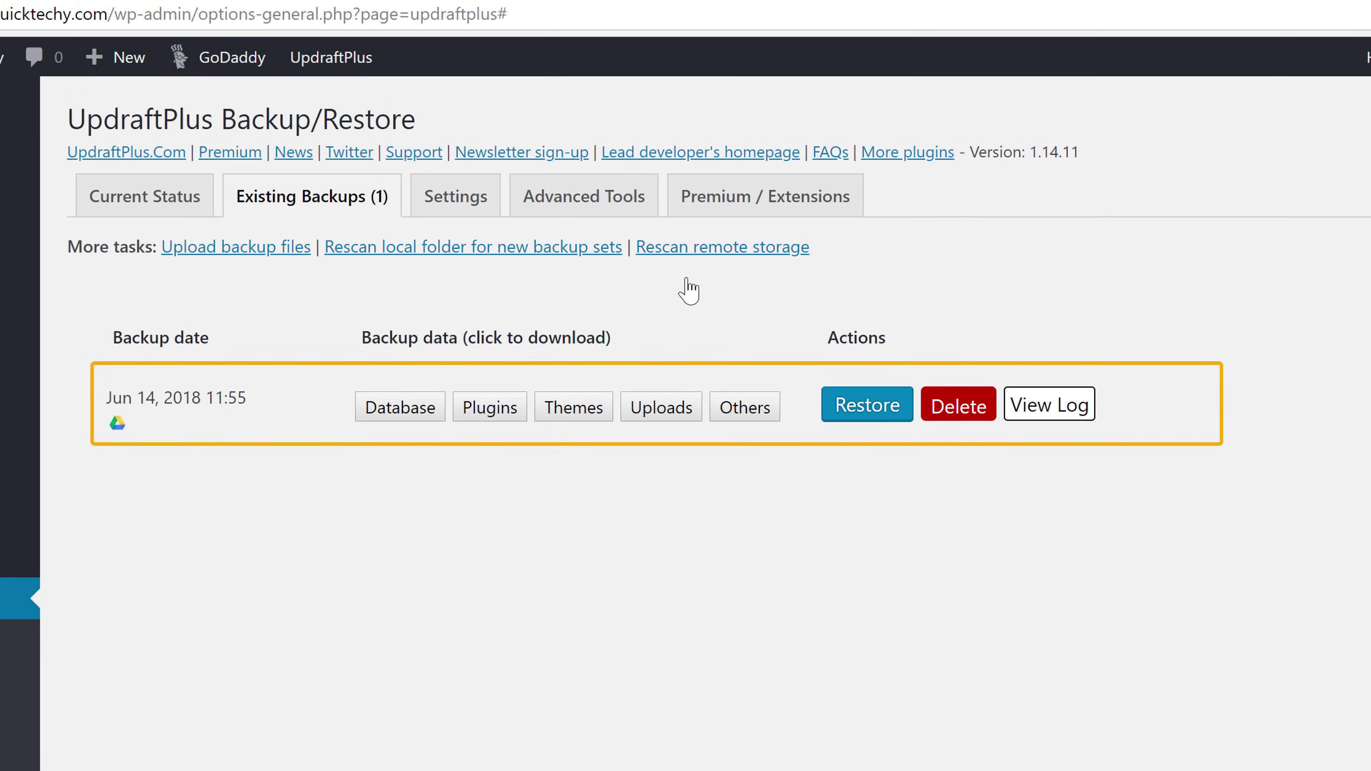
left_click(829, 405)
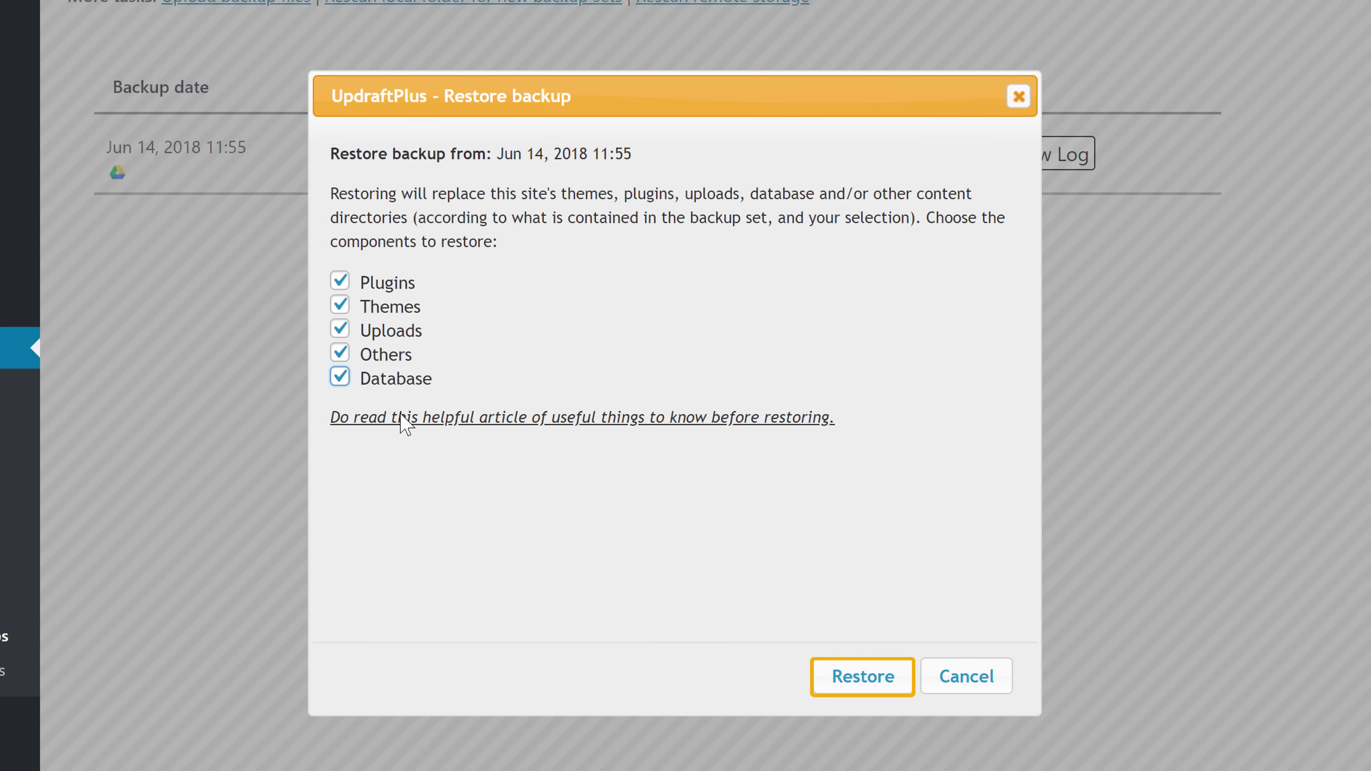
left_click(838, 692)
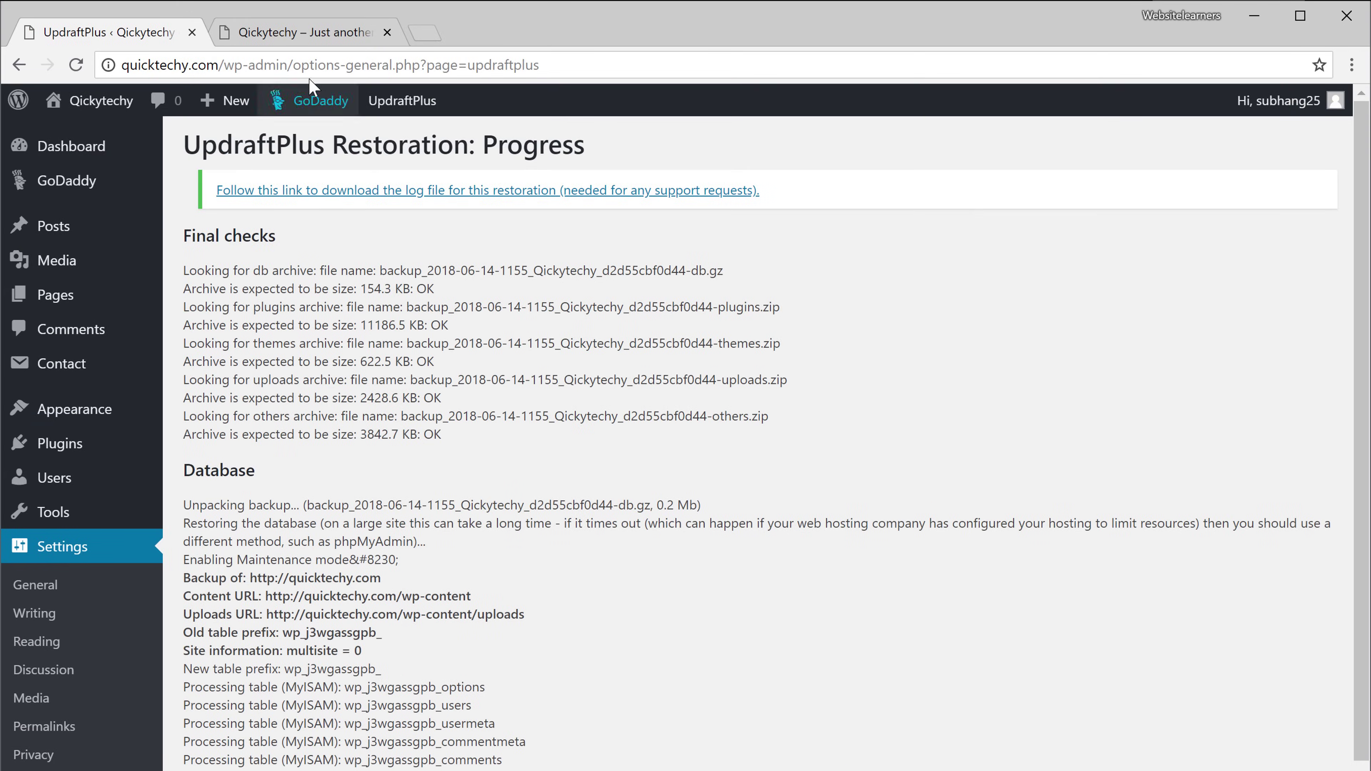
- Reload the live site after the restoration and check its homepage
left_click(297, 50)
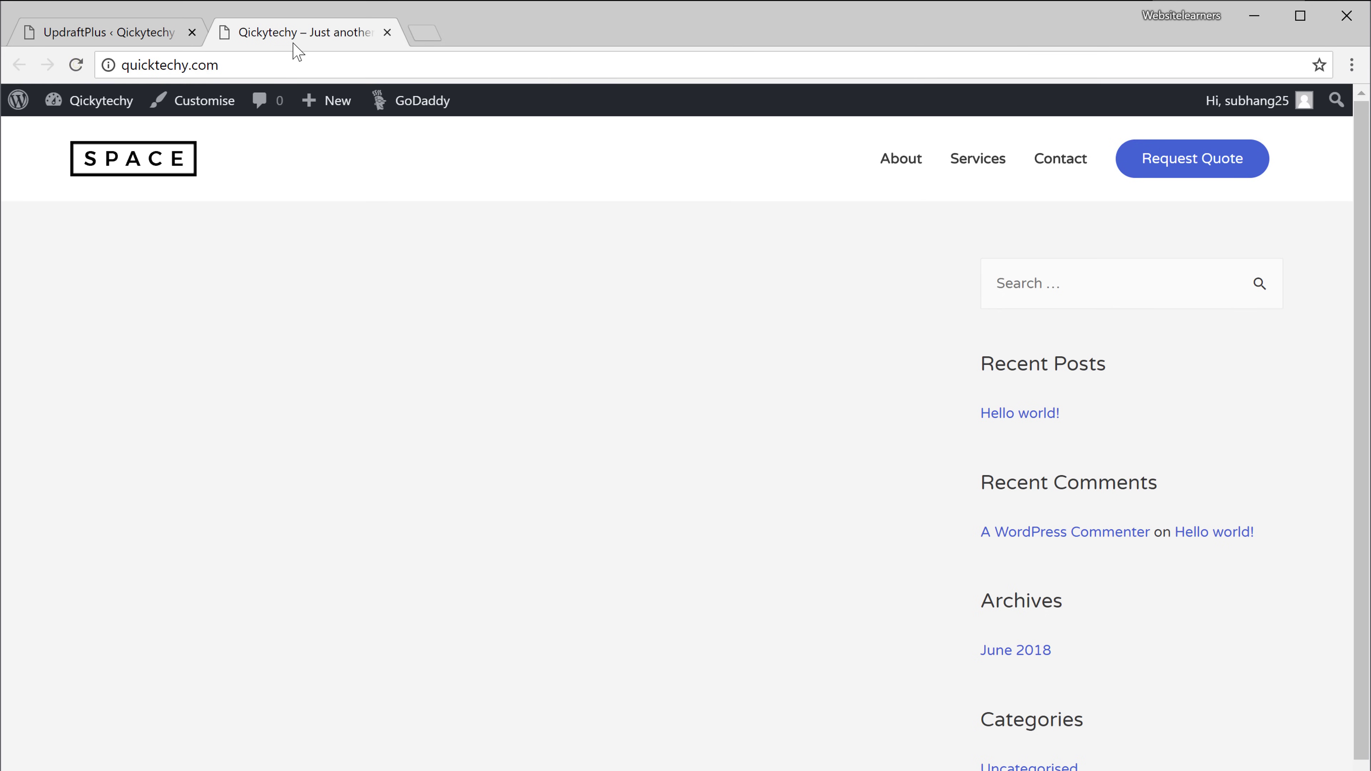
left_click(73, 75)
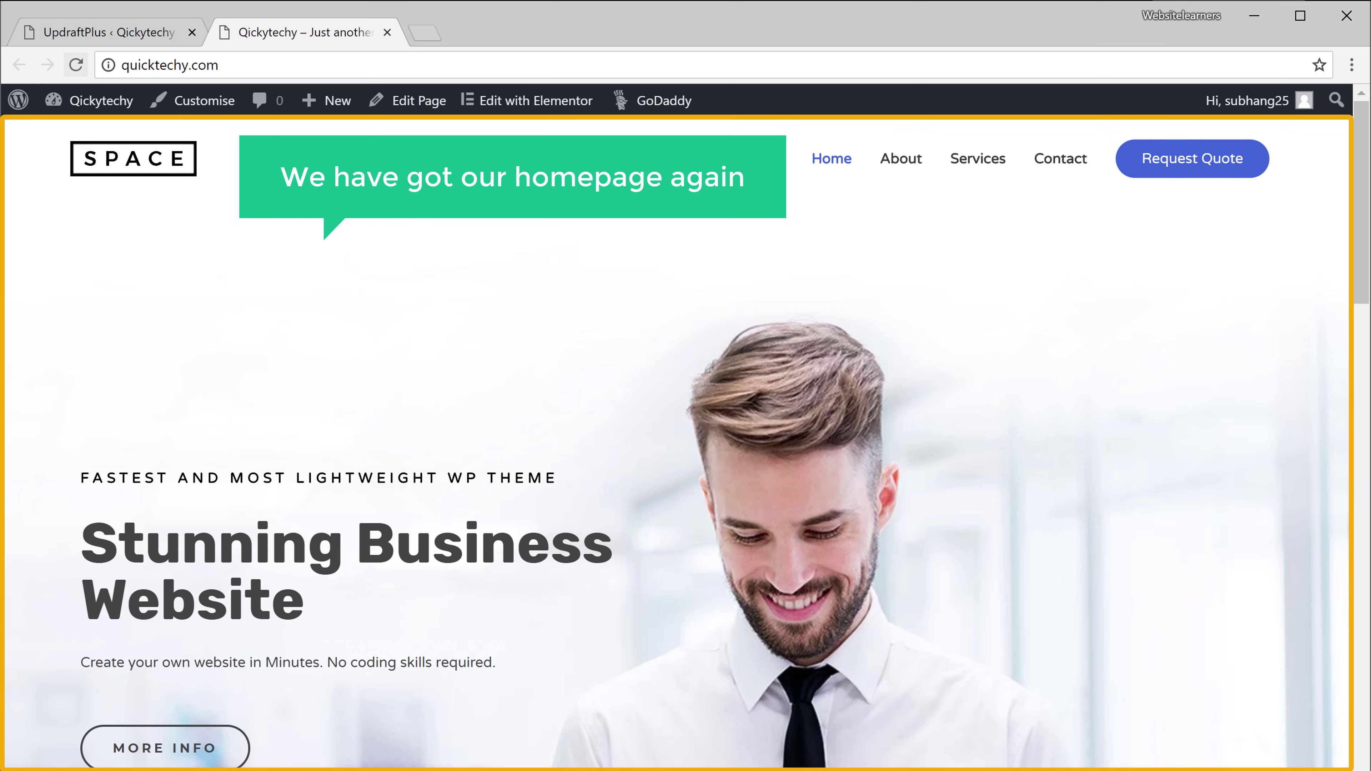
mouse_move(1358, 244)
left_mouse_down()
mouse_move(1366, 767)
mouse_move(1356, 248)
left_mouse_up()
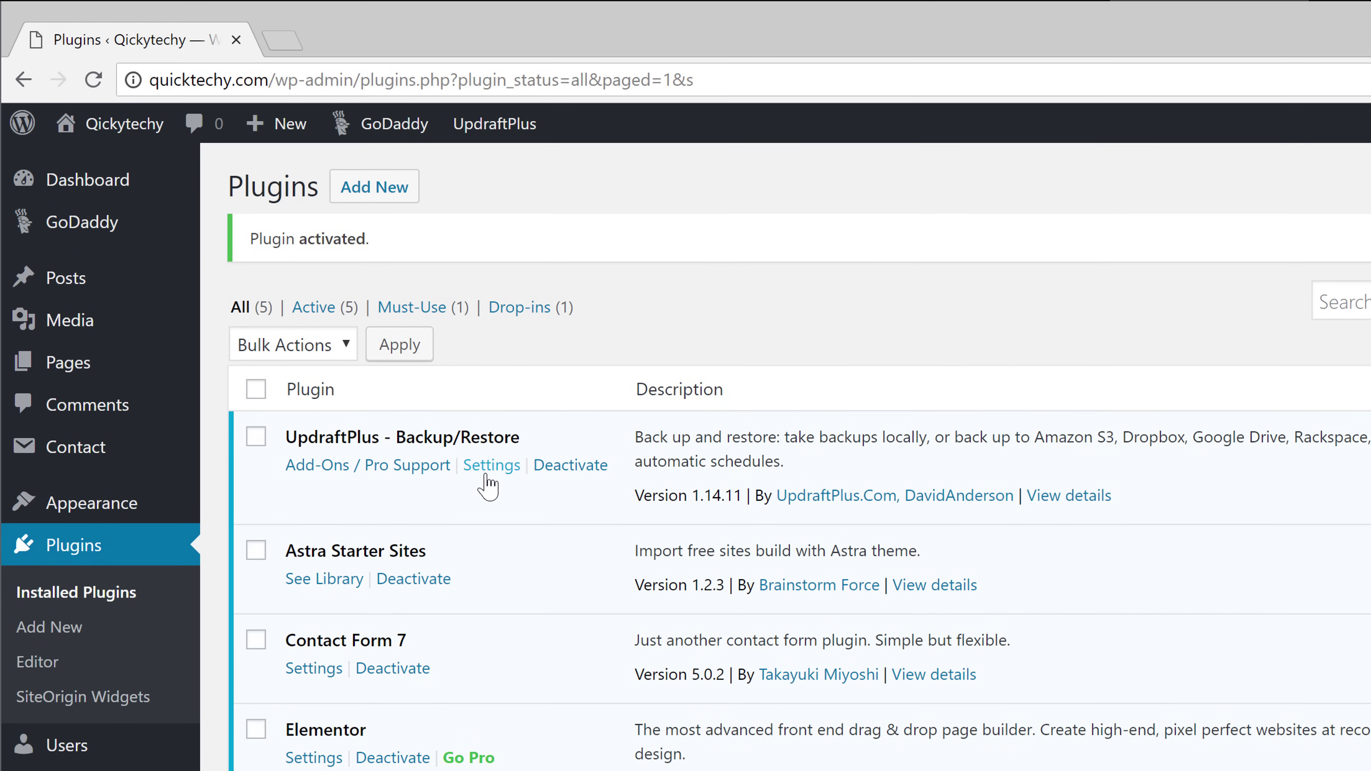
- Open the UpdraftPlus settings and set both the files and database backup schedules to Weekly
left_click(395, 383)
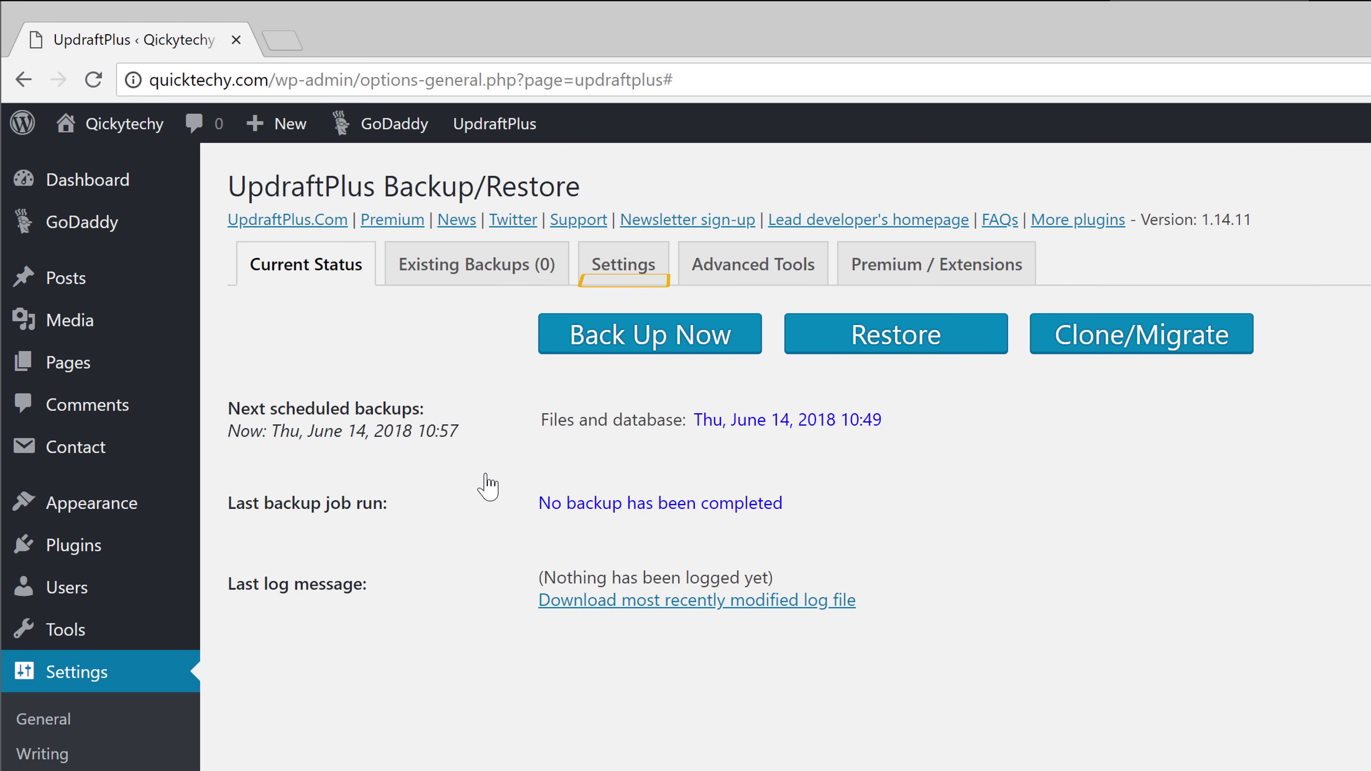
left_click(621, 282)
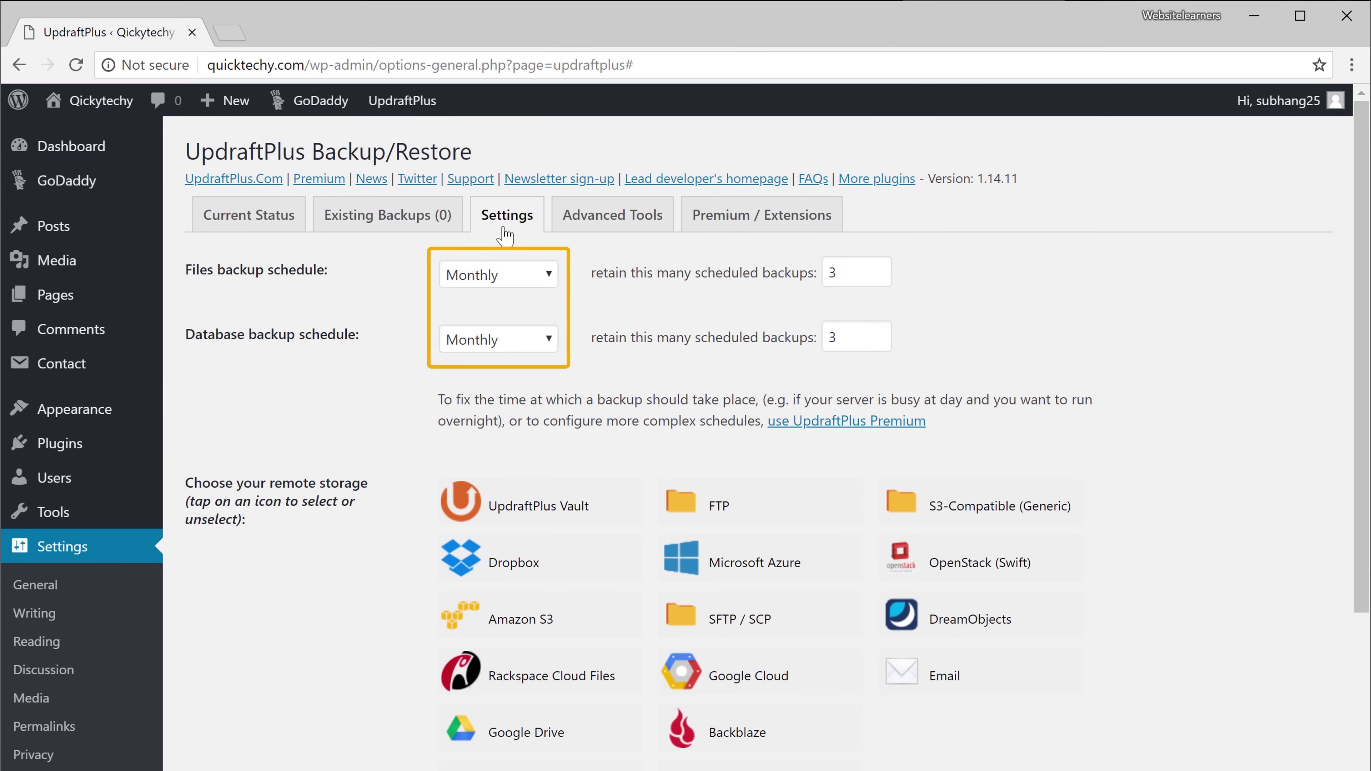
left_click(549, 277)
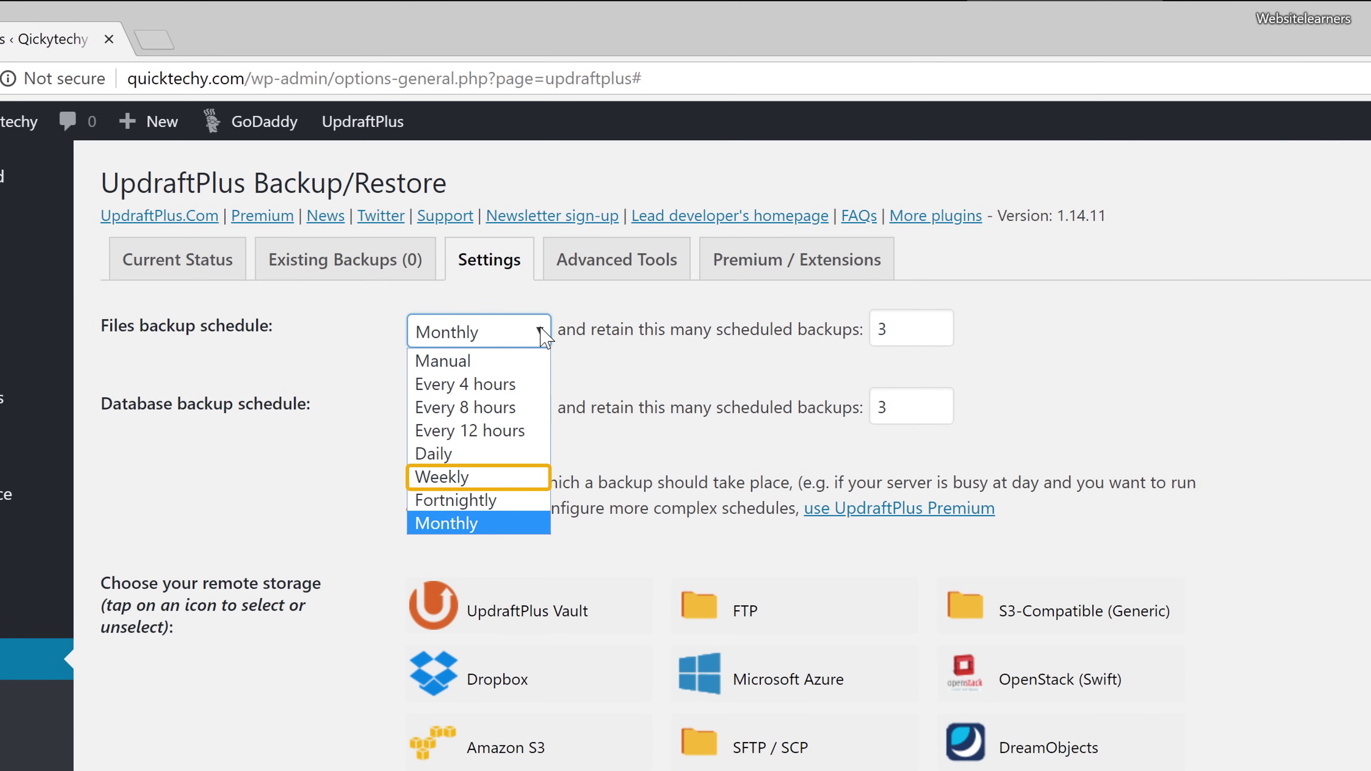
left_click(510, 477)
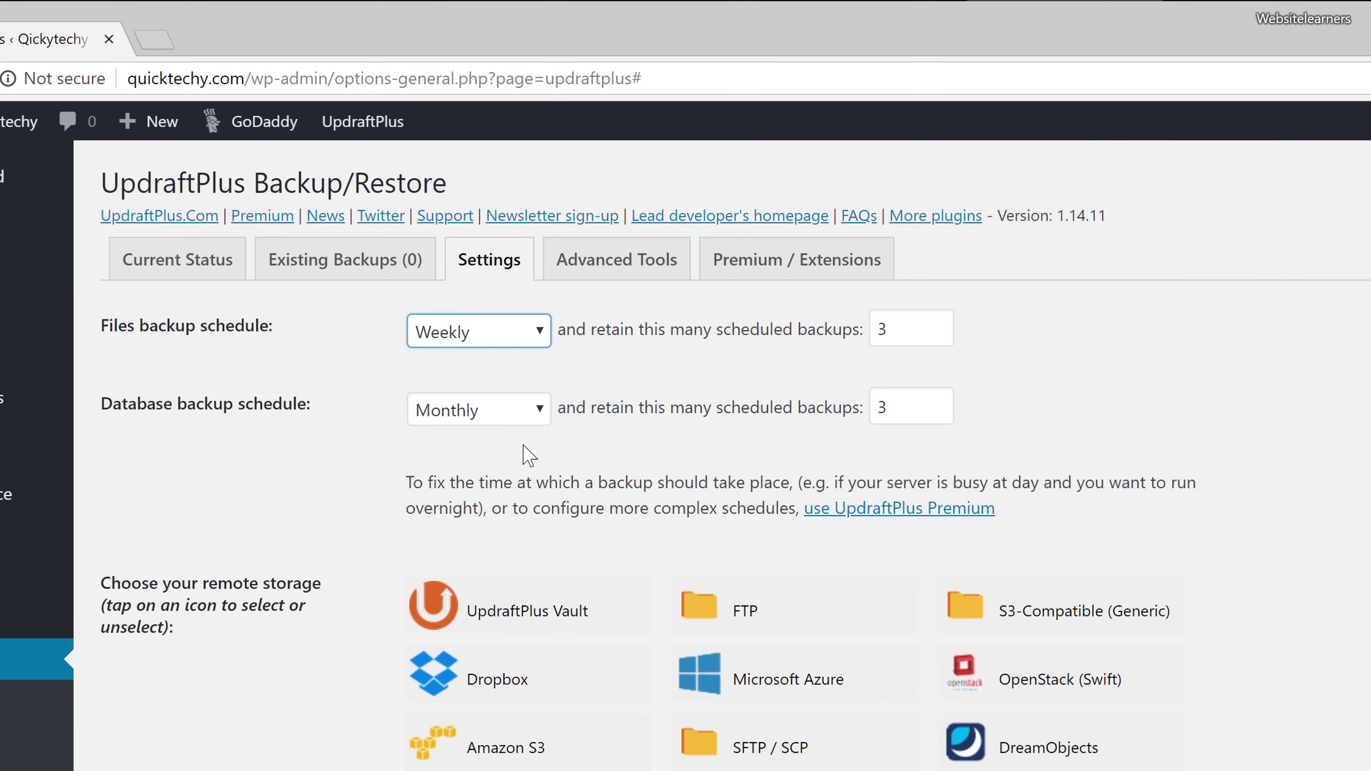
left_click(540, 411)
left_click(483, 553)
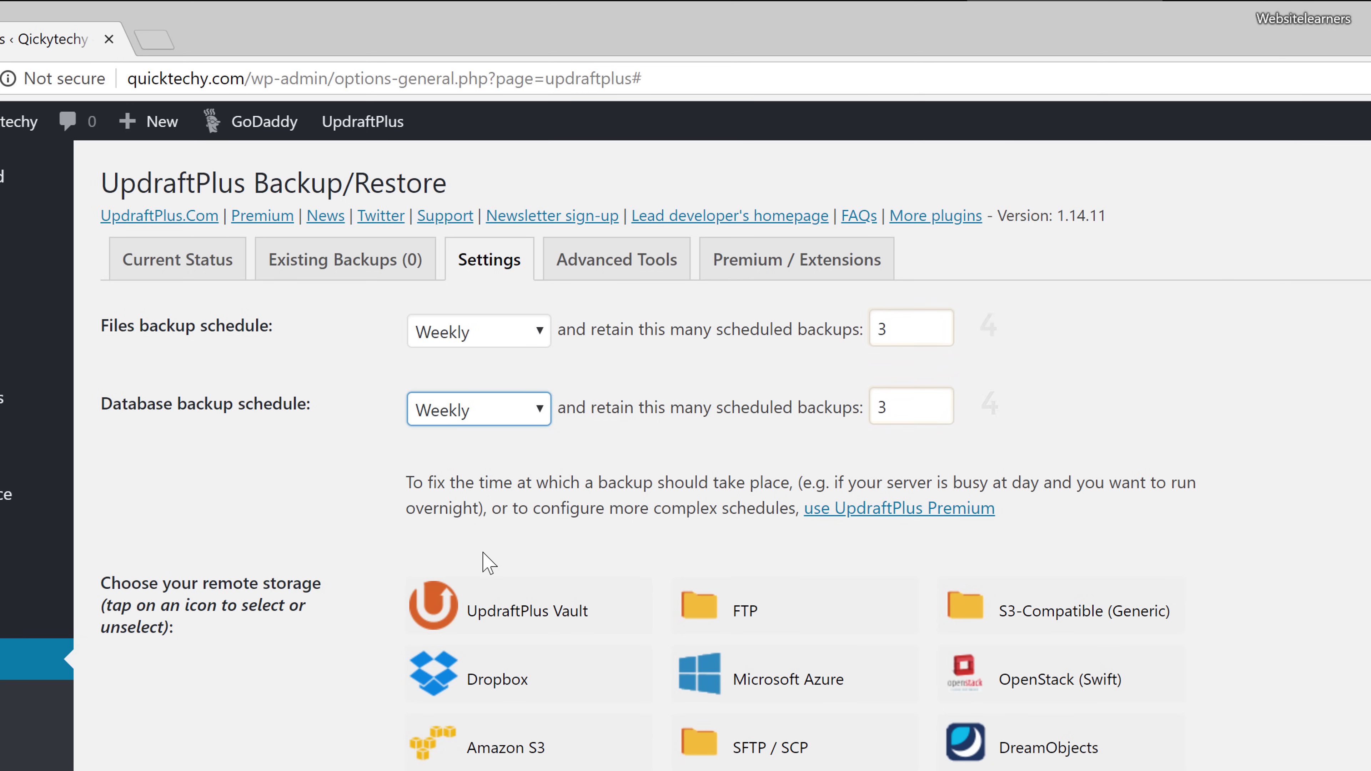
- Set the number of retained scheduled backups to 4 for both files and database
left_click(905, 330)
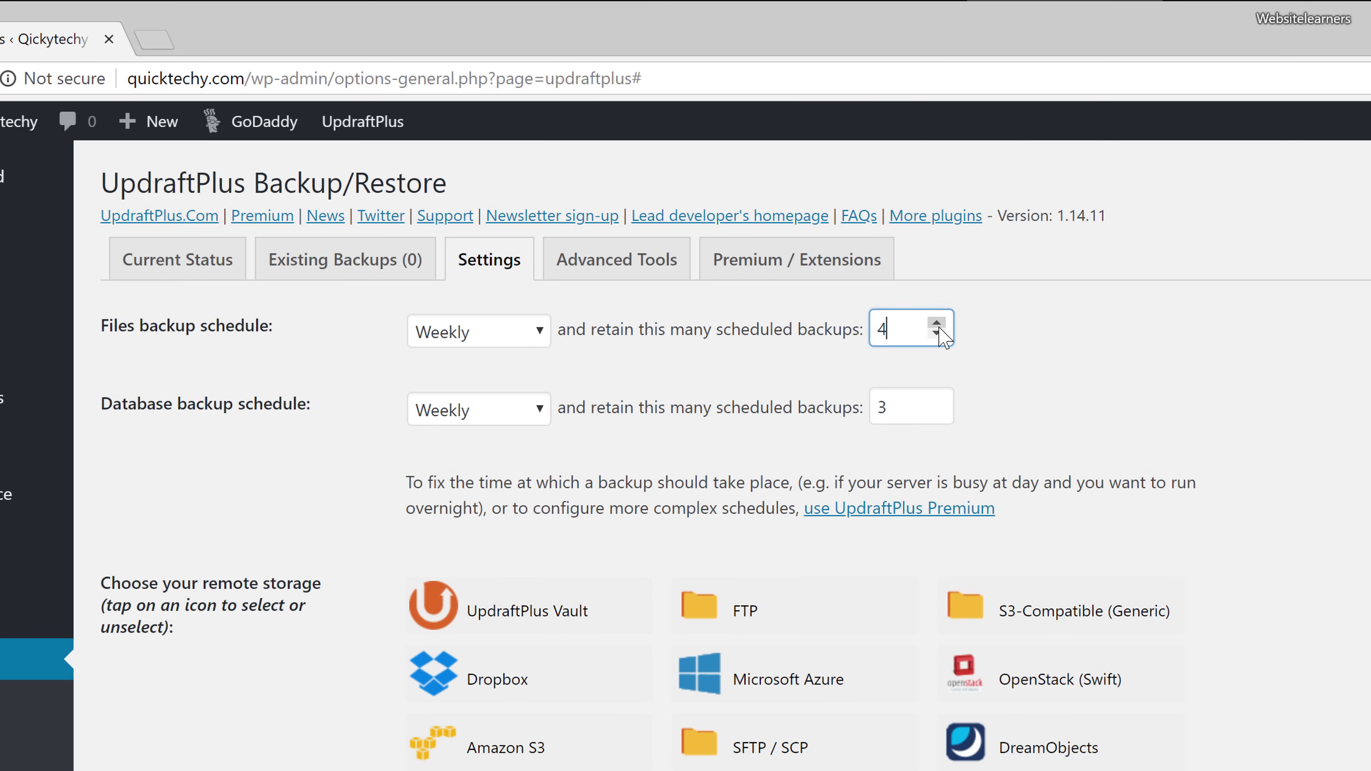
left_click(894, 408)
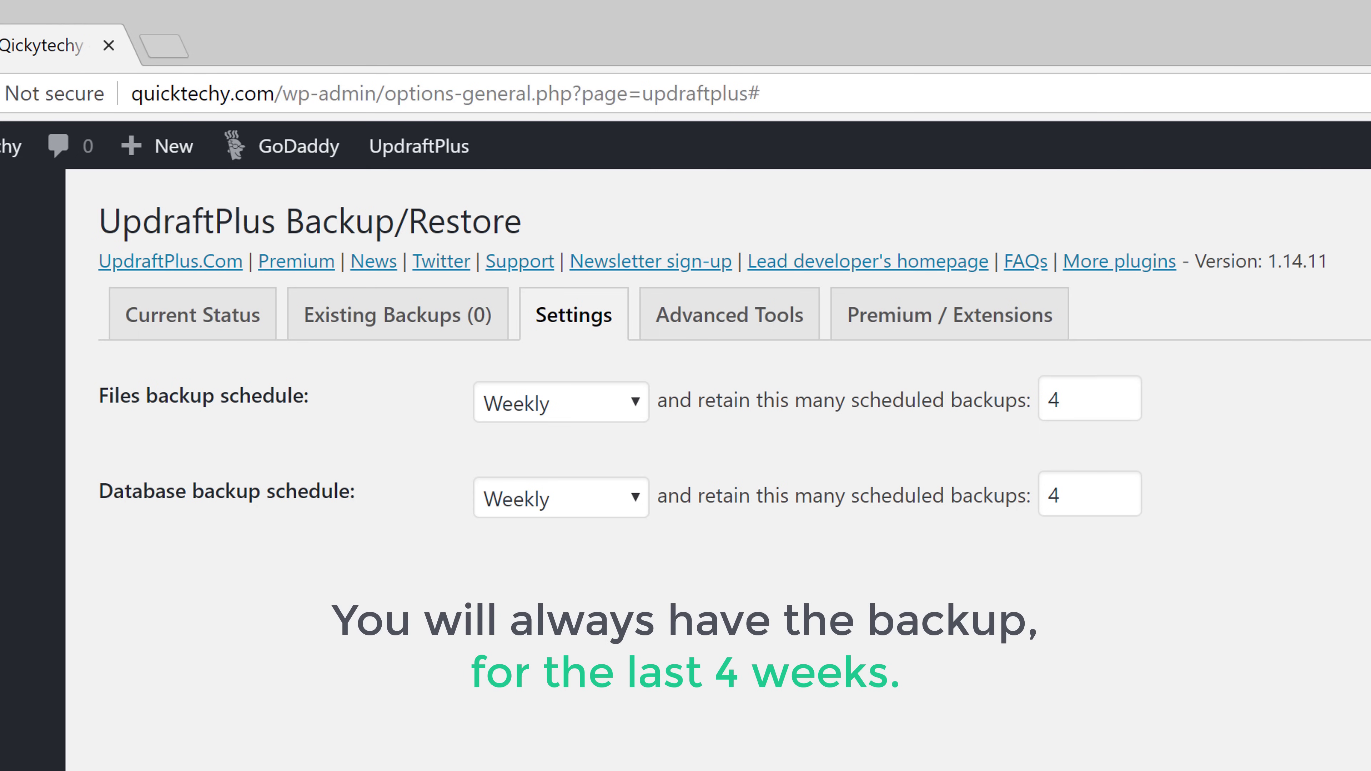
left_click(1090, 494)
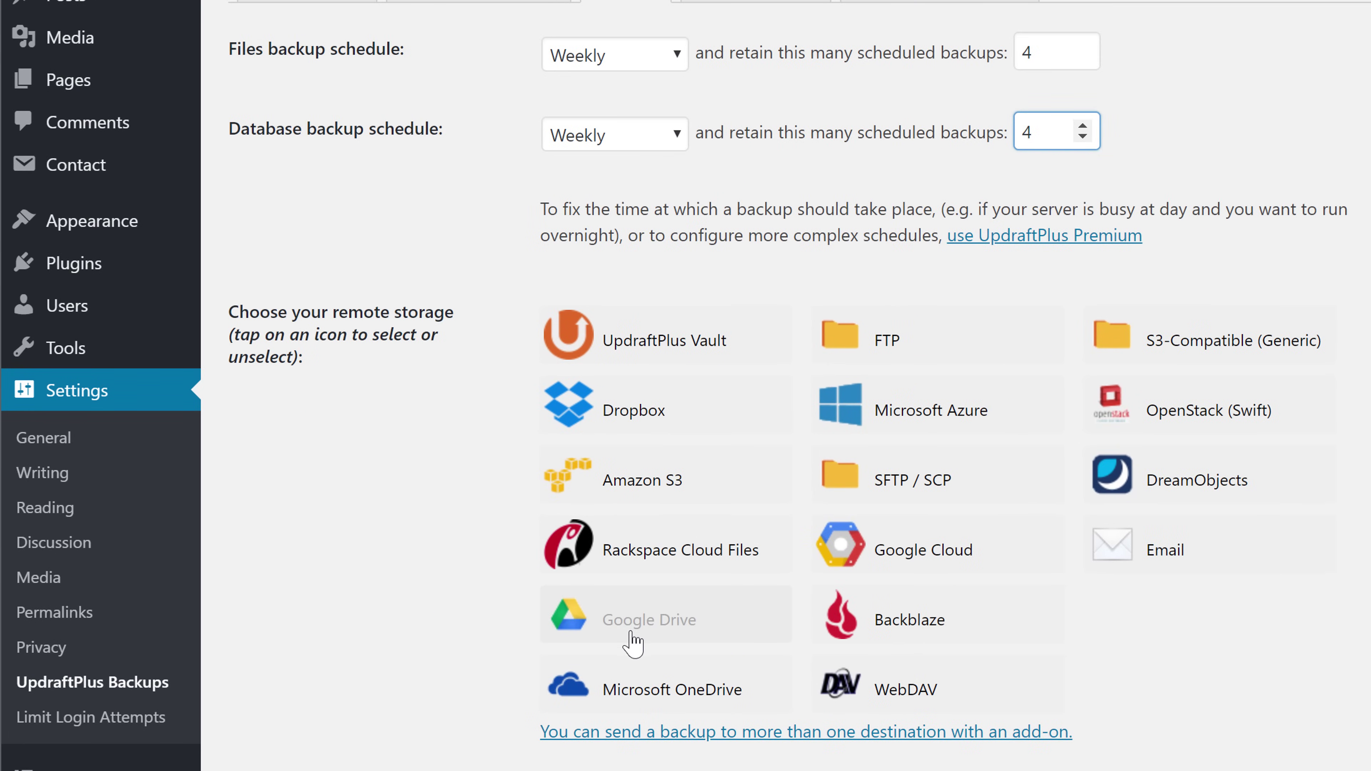
- Choose Google Drive as the remote storage for the backups and save the UpdraftPlus settings
left_click(631, 636)
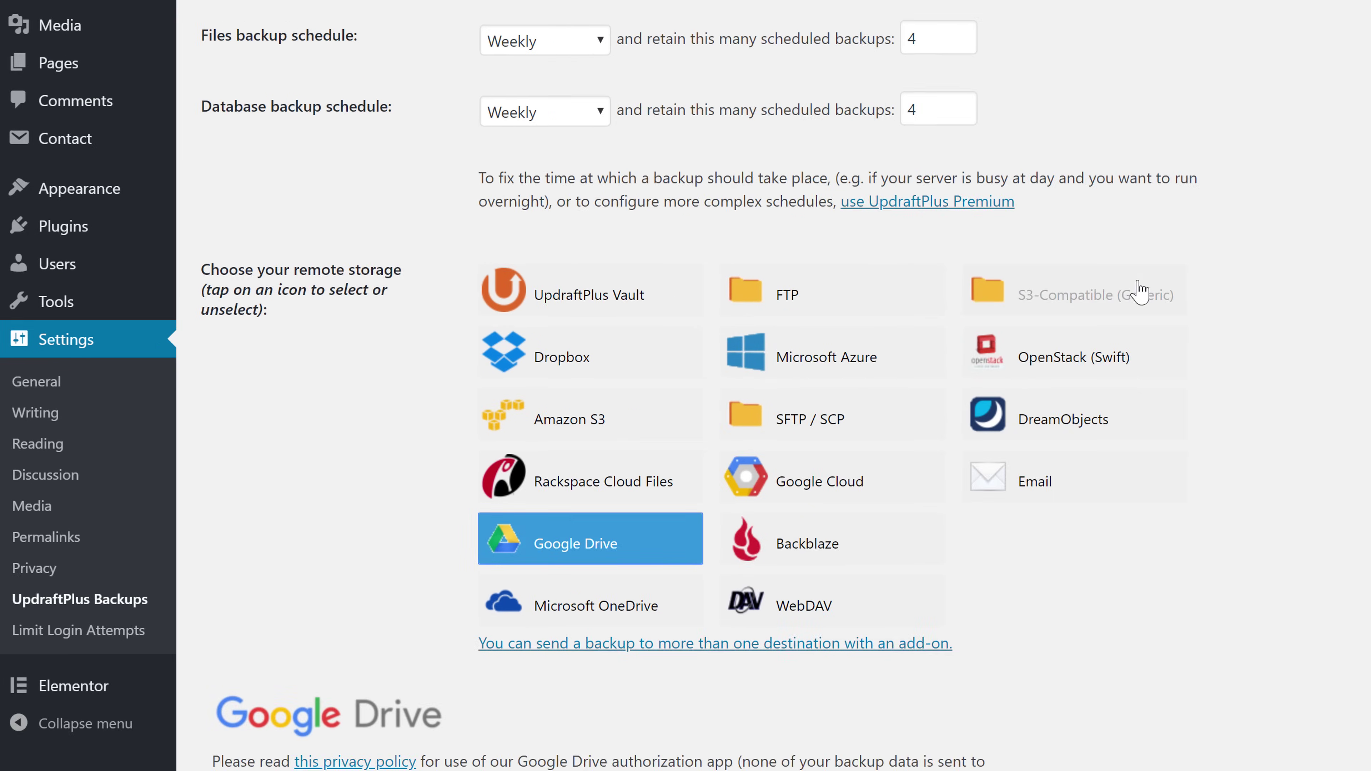
left_click_drag(1361, 162, 1368, 608)
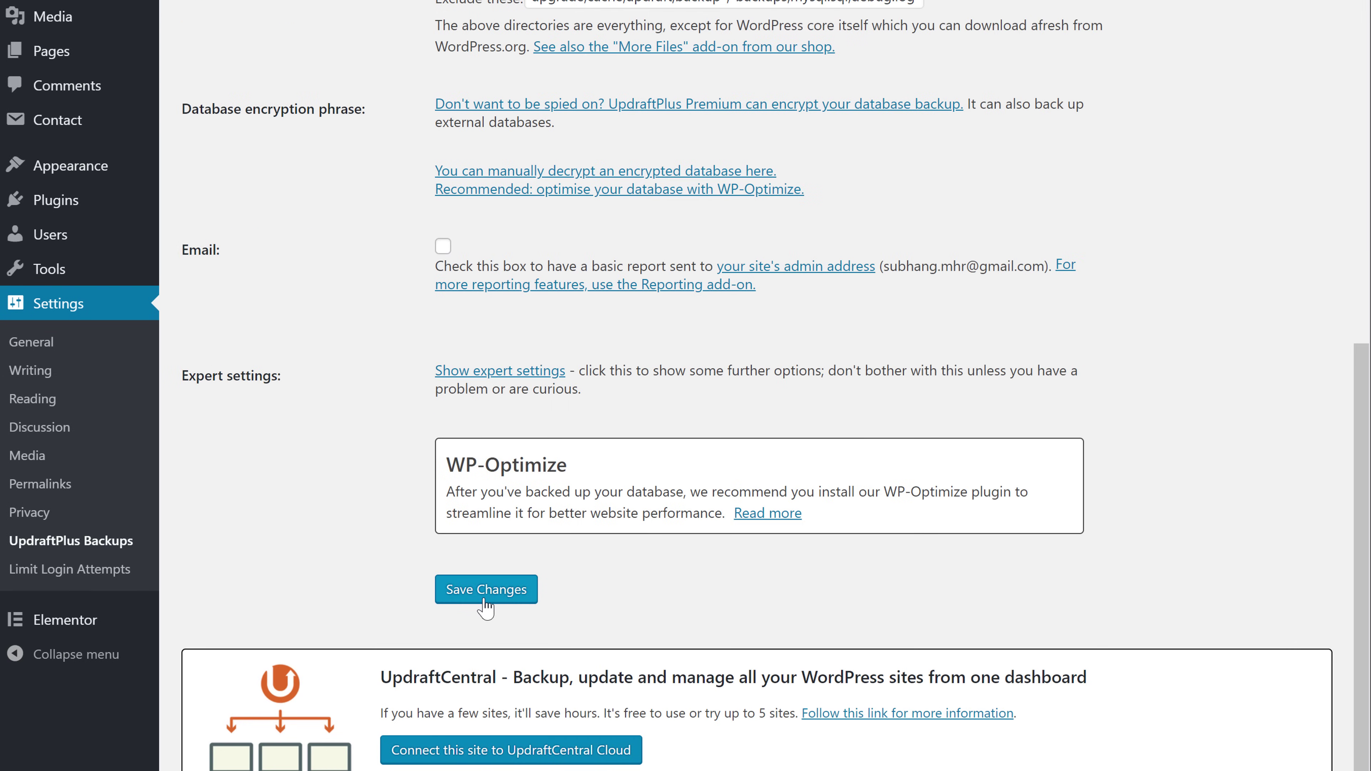
left_click(520, 593)
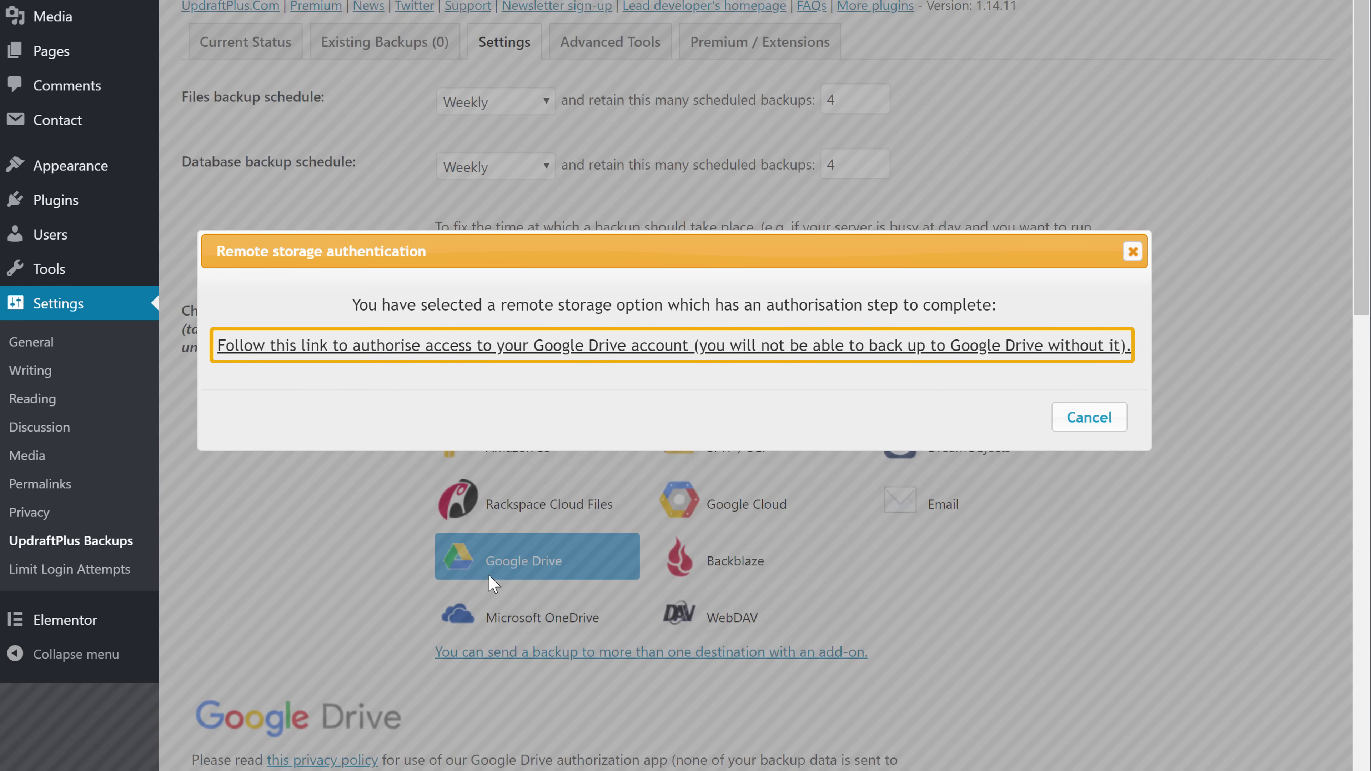
- Authorise UpdraftPlus to access the Google Drive account, complete the setup, and open the list of existing backups
left_click(517, 352)
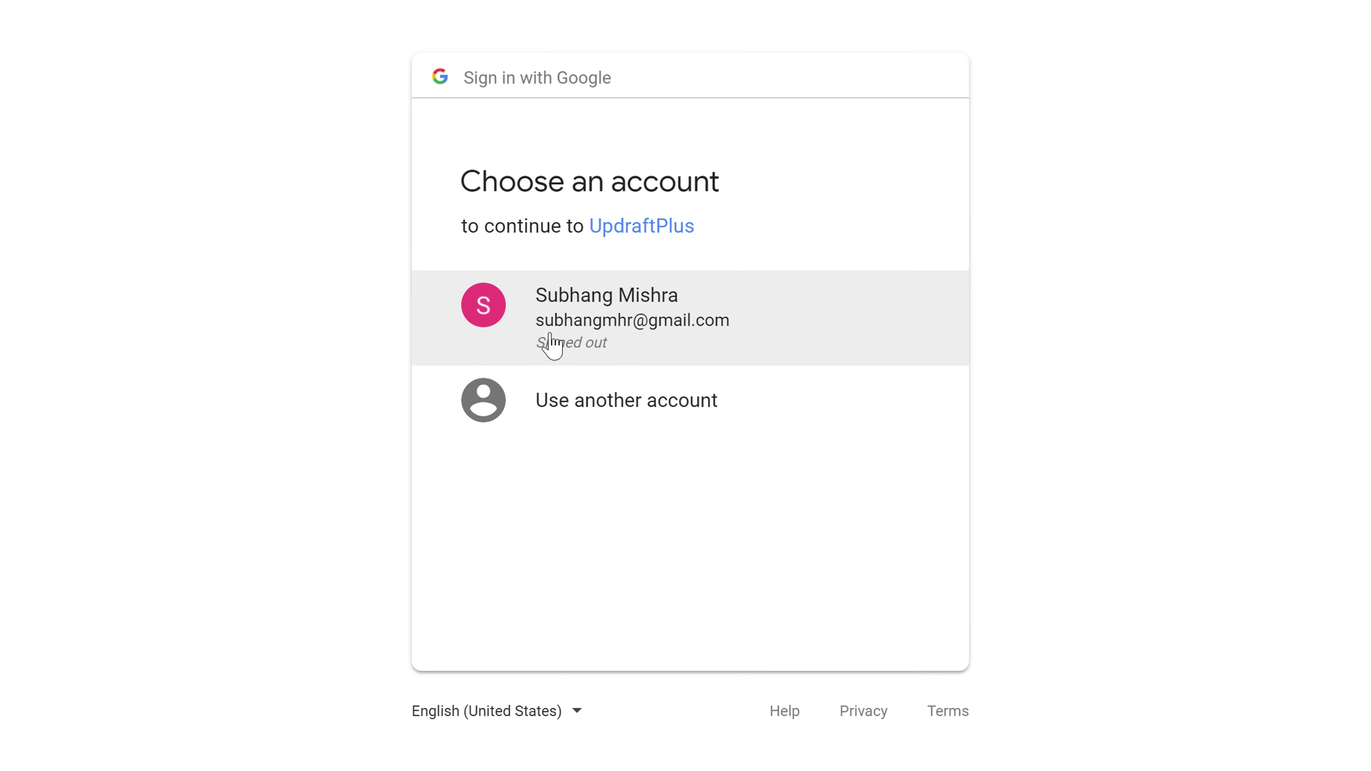
left_click(569, 332)
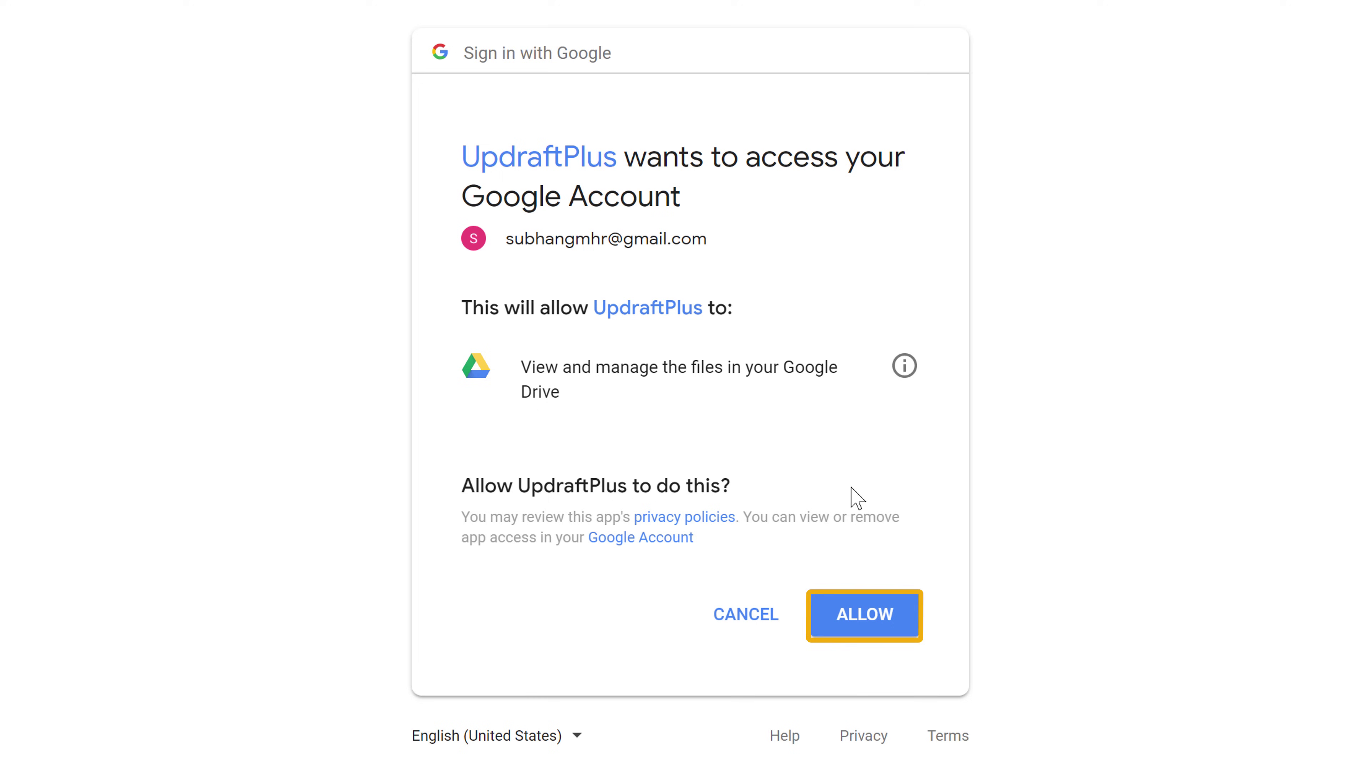
left_click(861, 631)
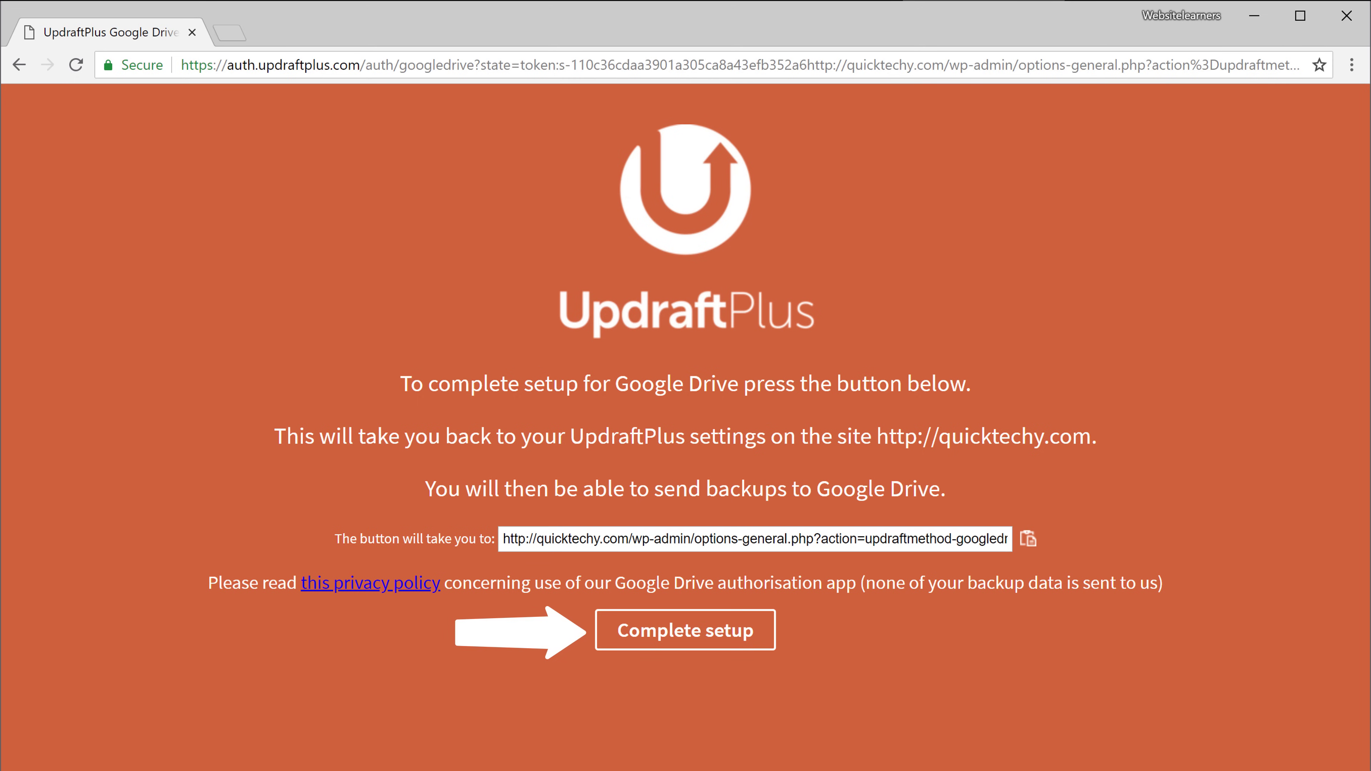
left_click(680, 640)
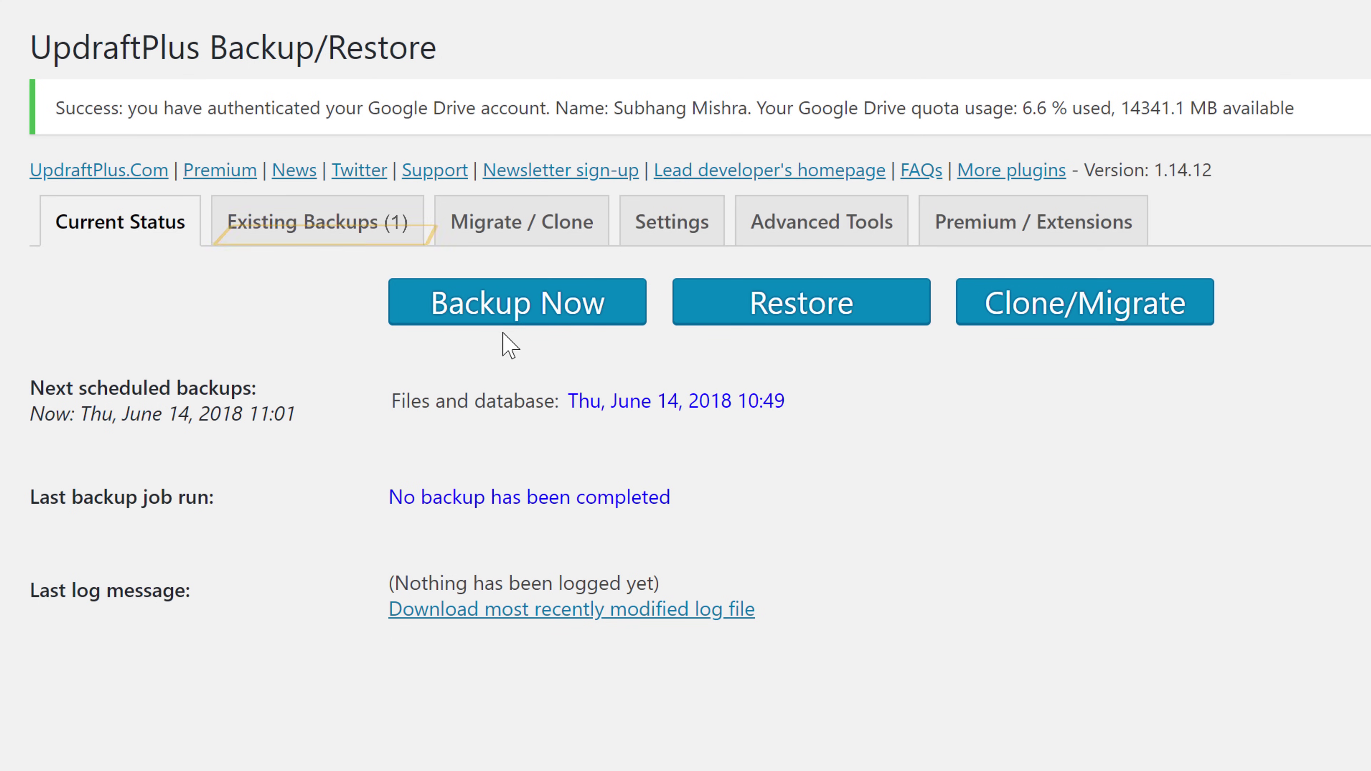
left_click(306, 238)
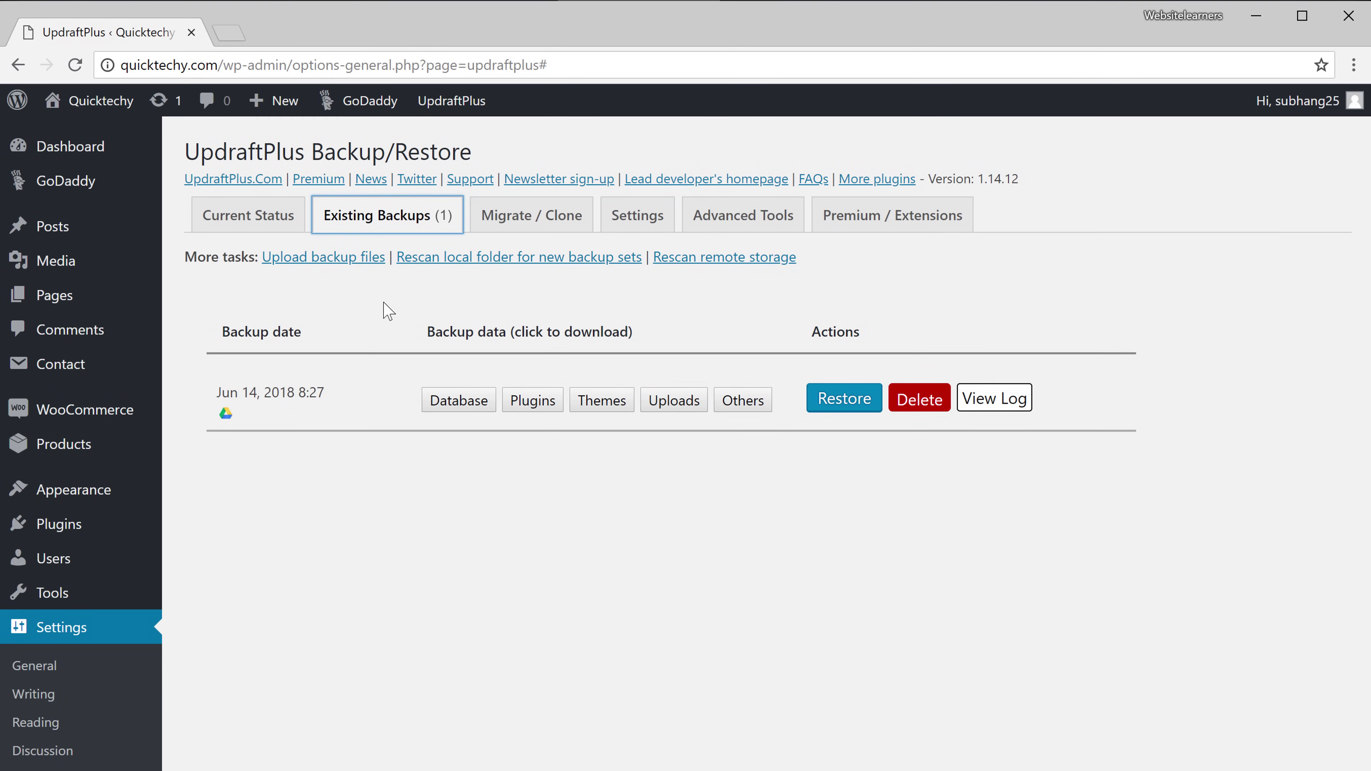
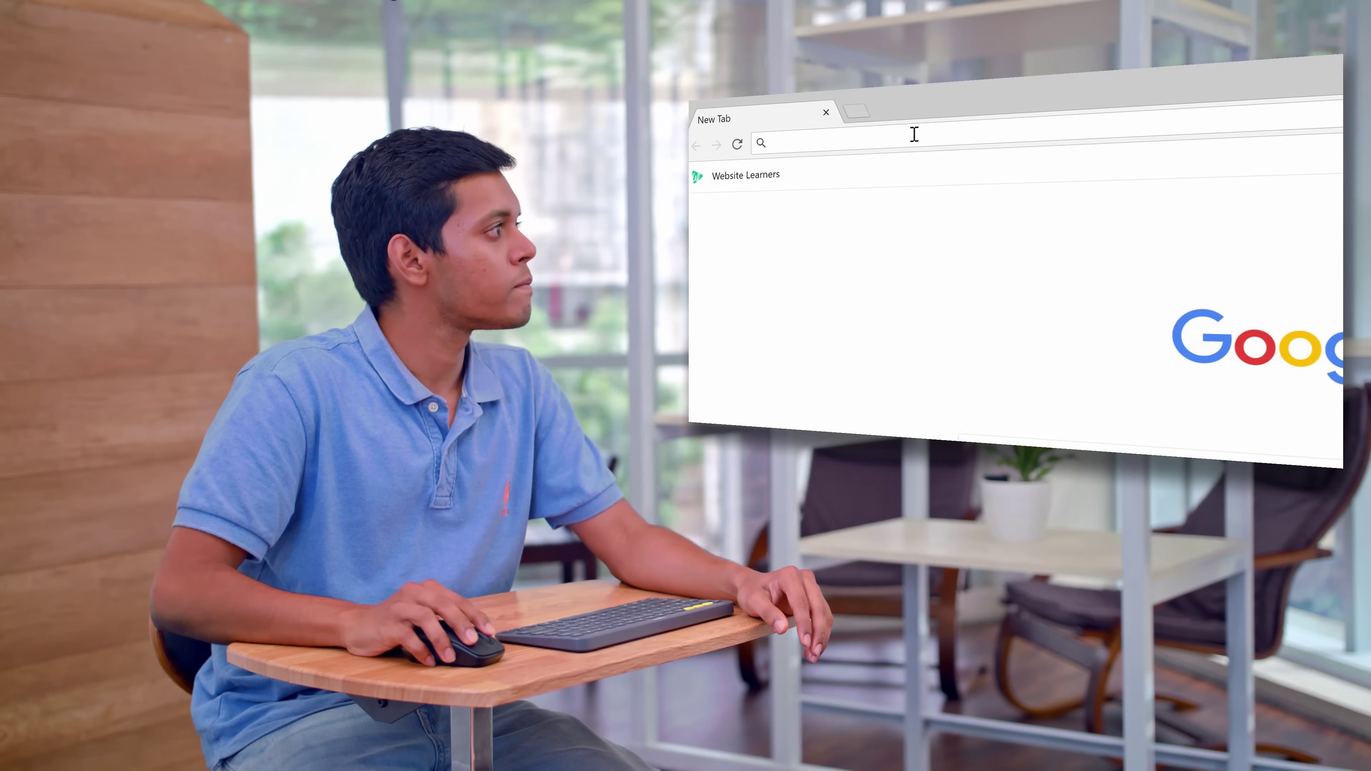
- Go to godaddy.com, sign in to the account, and open the management page of the Managed WordPress hosting
type("g")
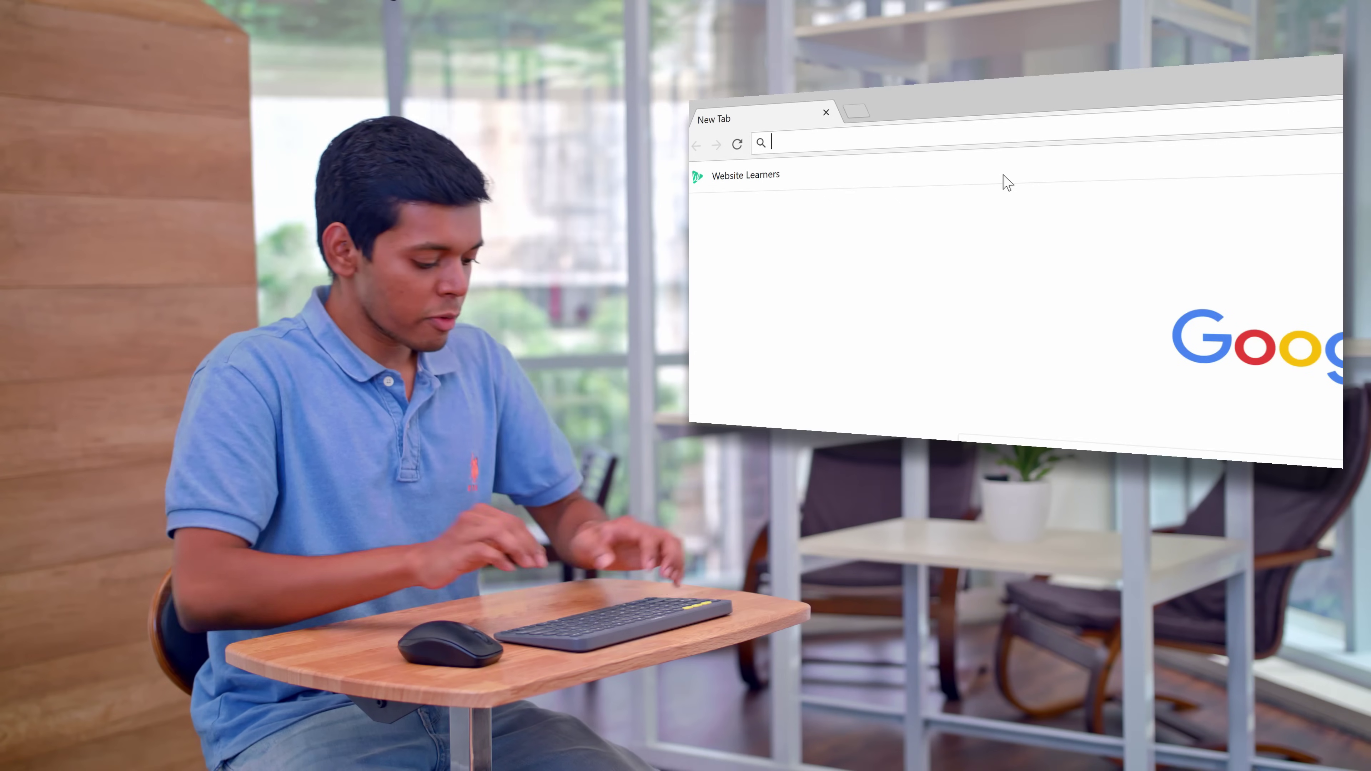
type("odaddy.com")
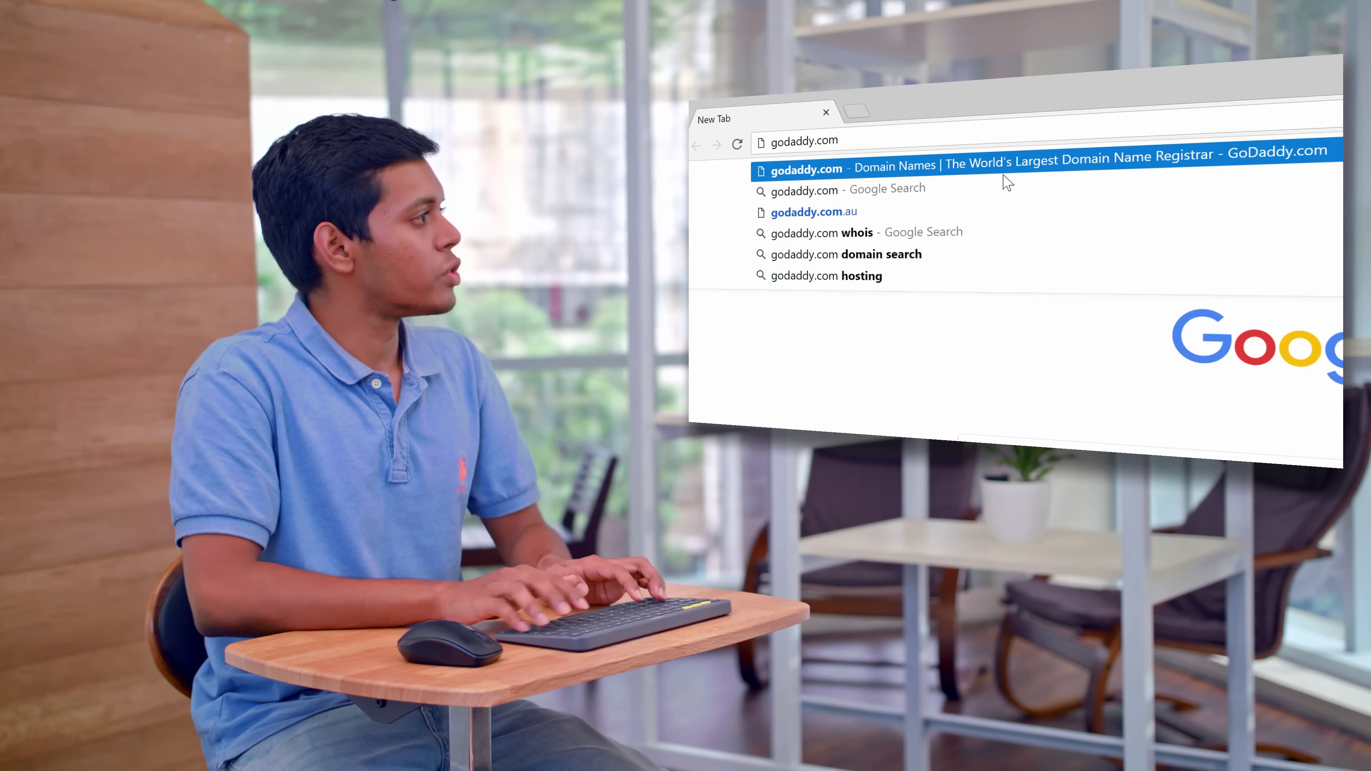
key("Return")
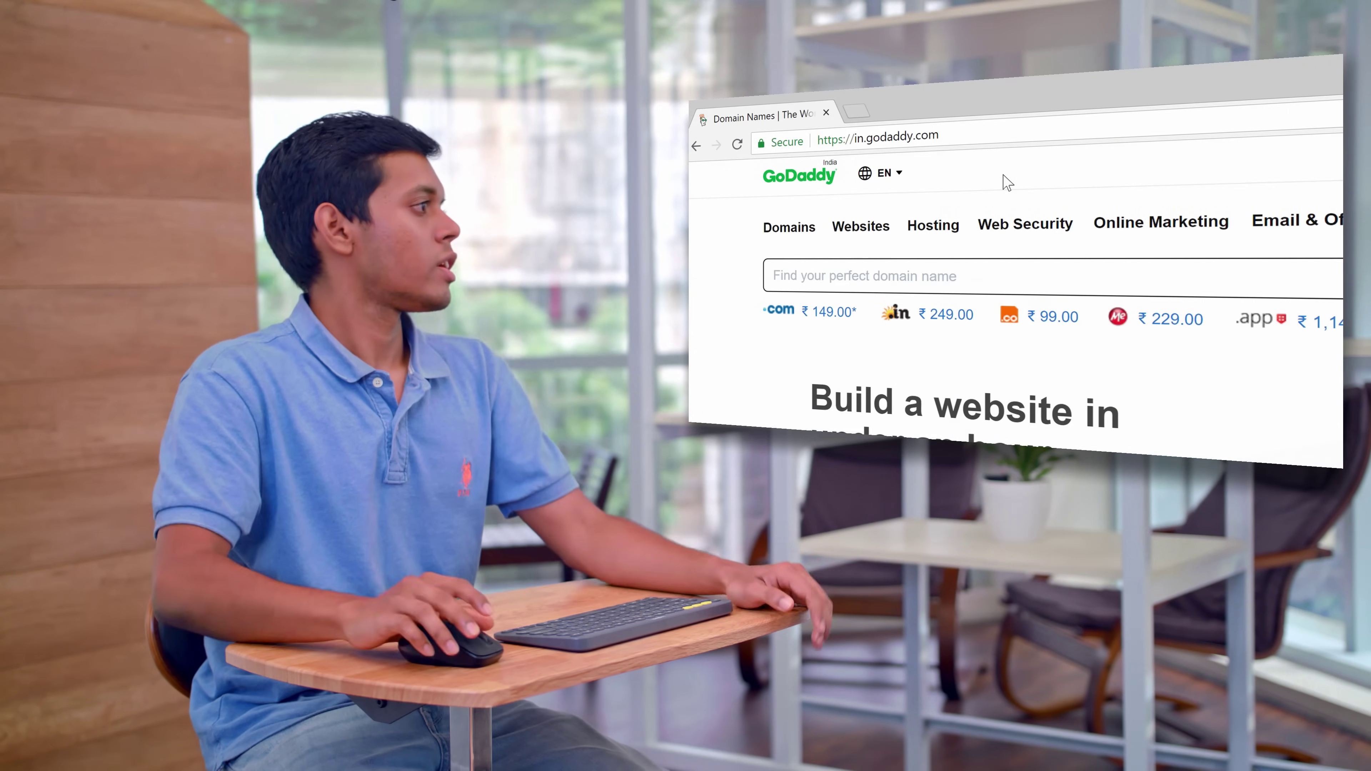
left_click(1160, 125)
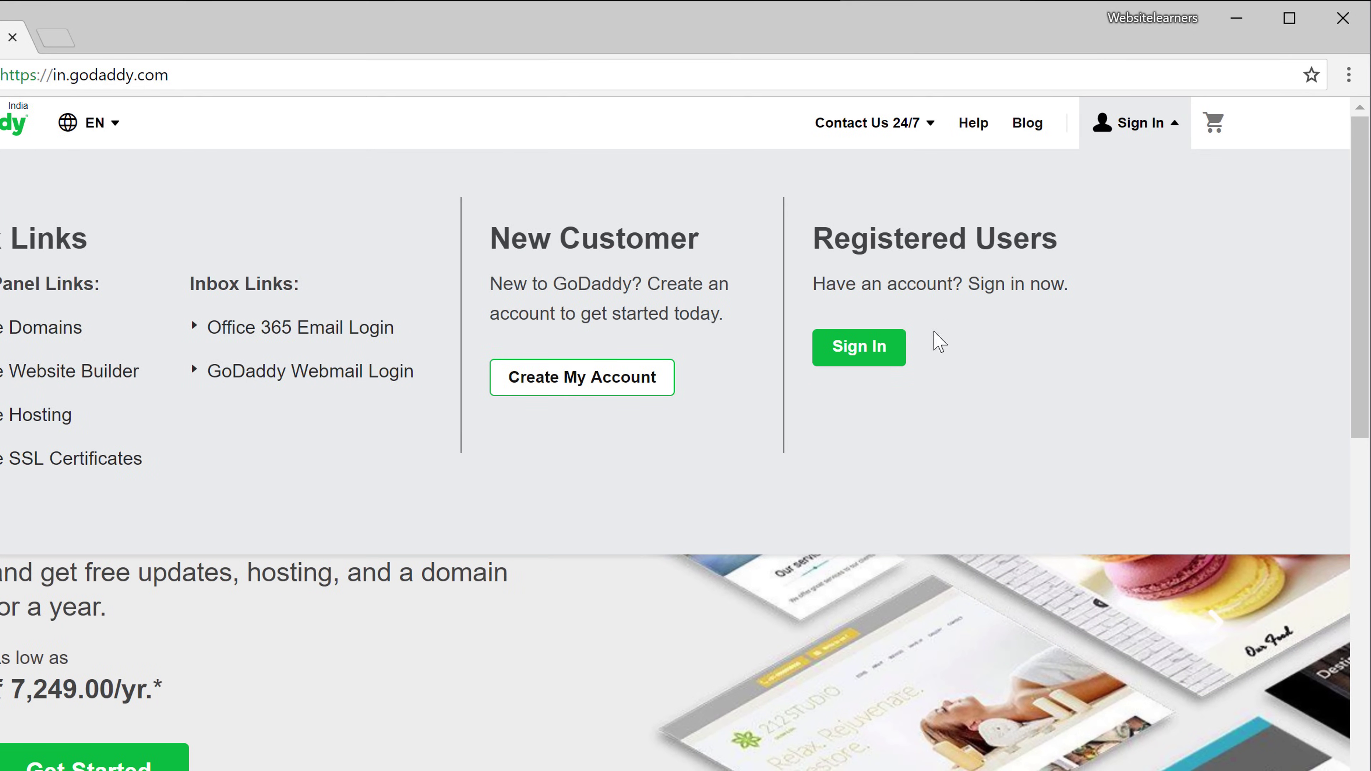
left_click(879, 359)
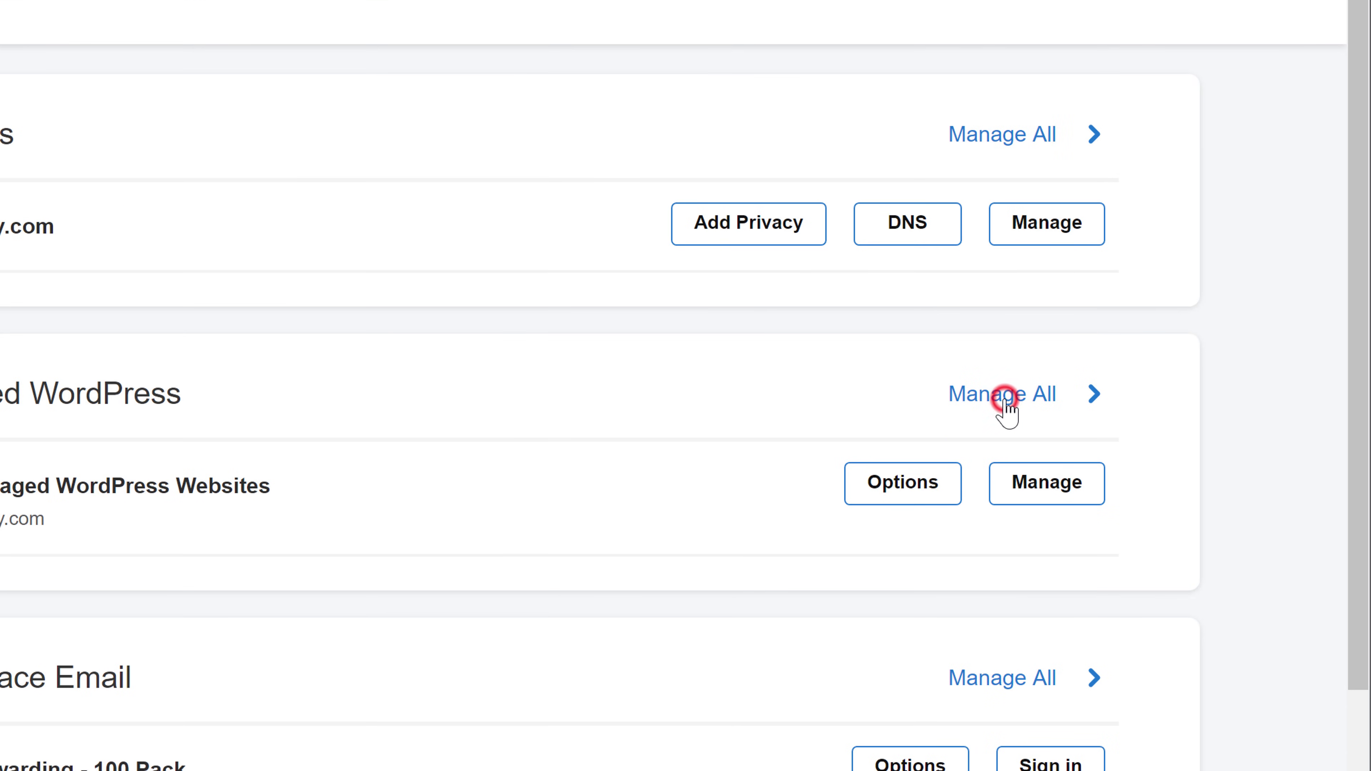
left_click(1002, 400)
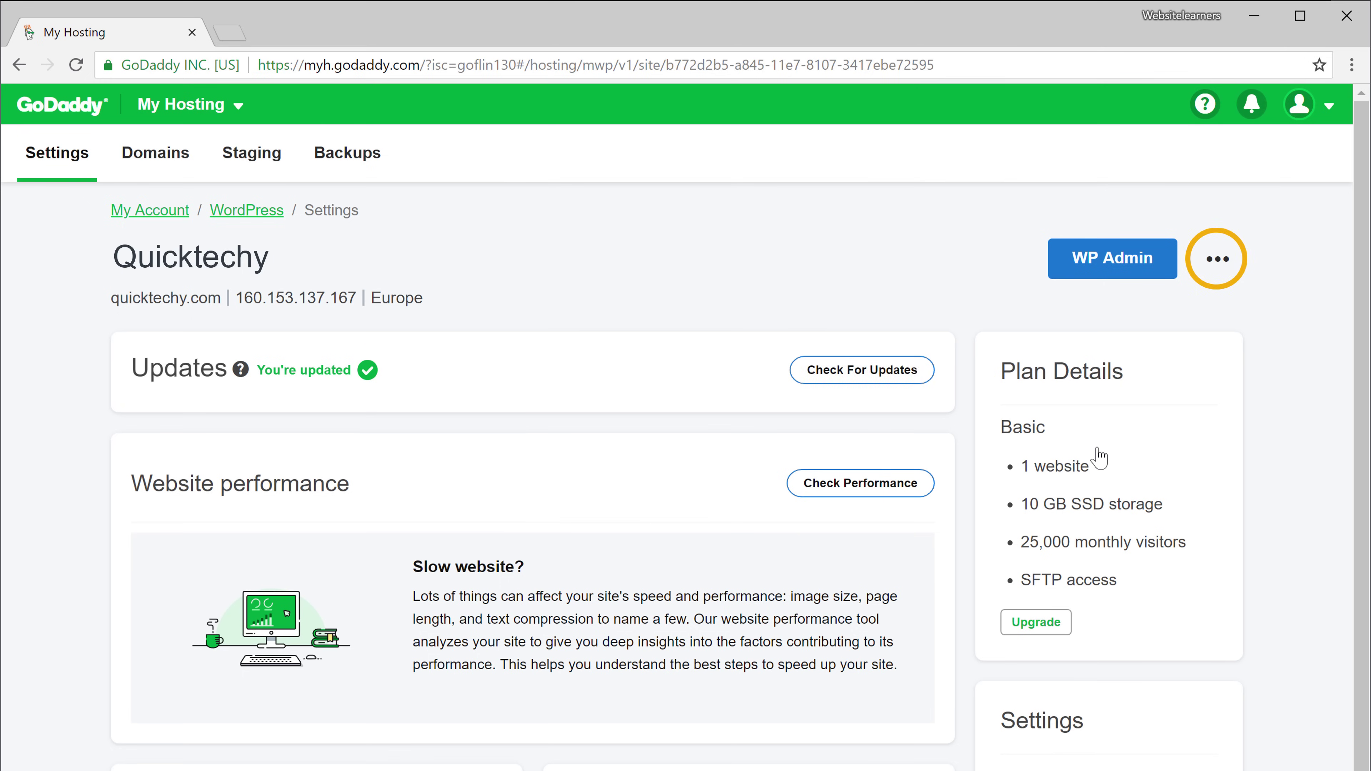
- Remove the quicktechy.com site from the hosting, confirming the deletion with "reset"
left_click(1219, 263)
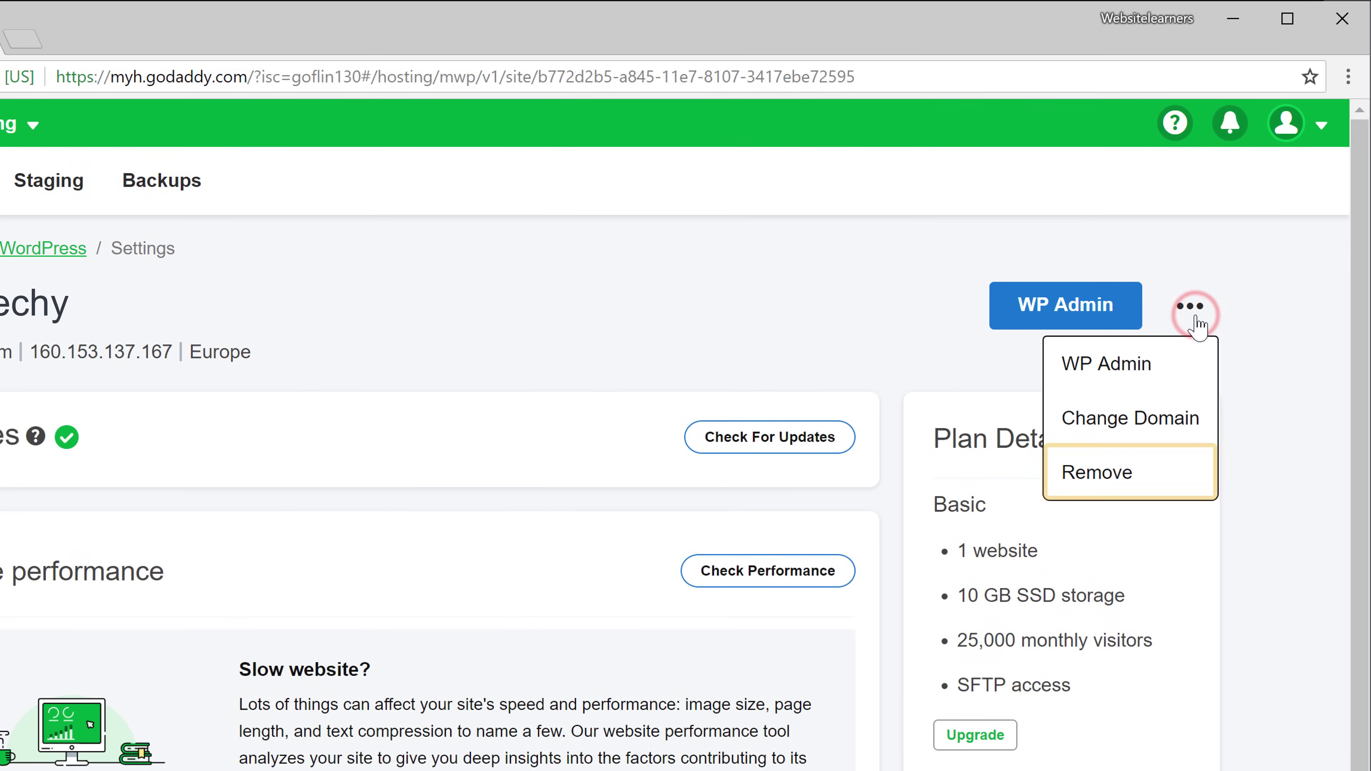
left_click(1076, 496)
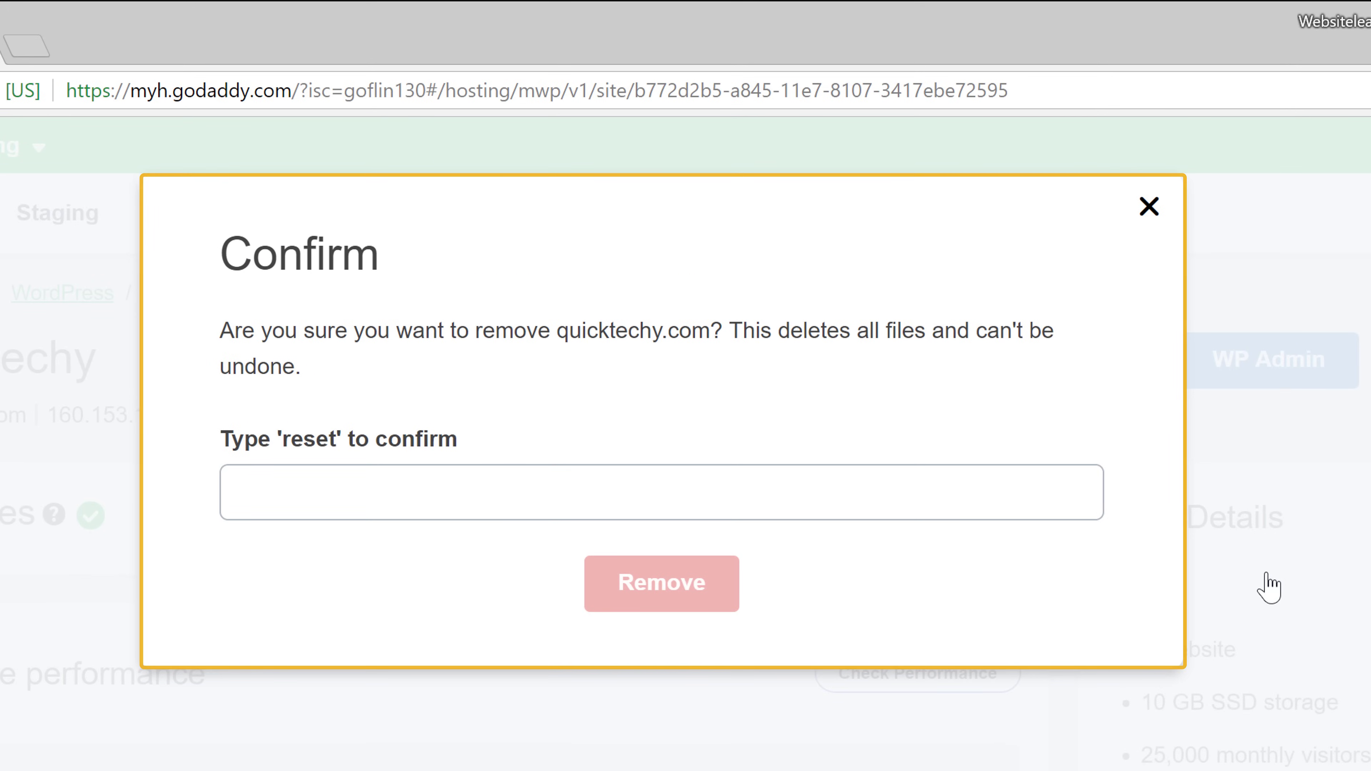
left_click(255, 505)
type("reset")
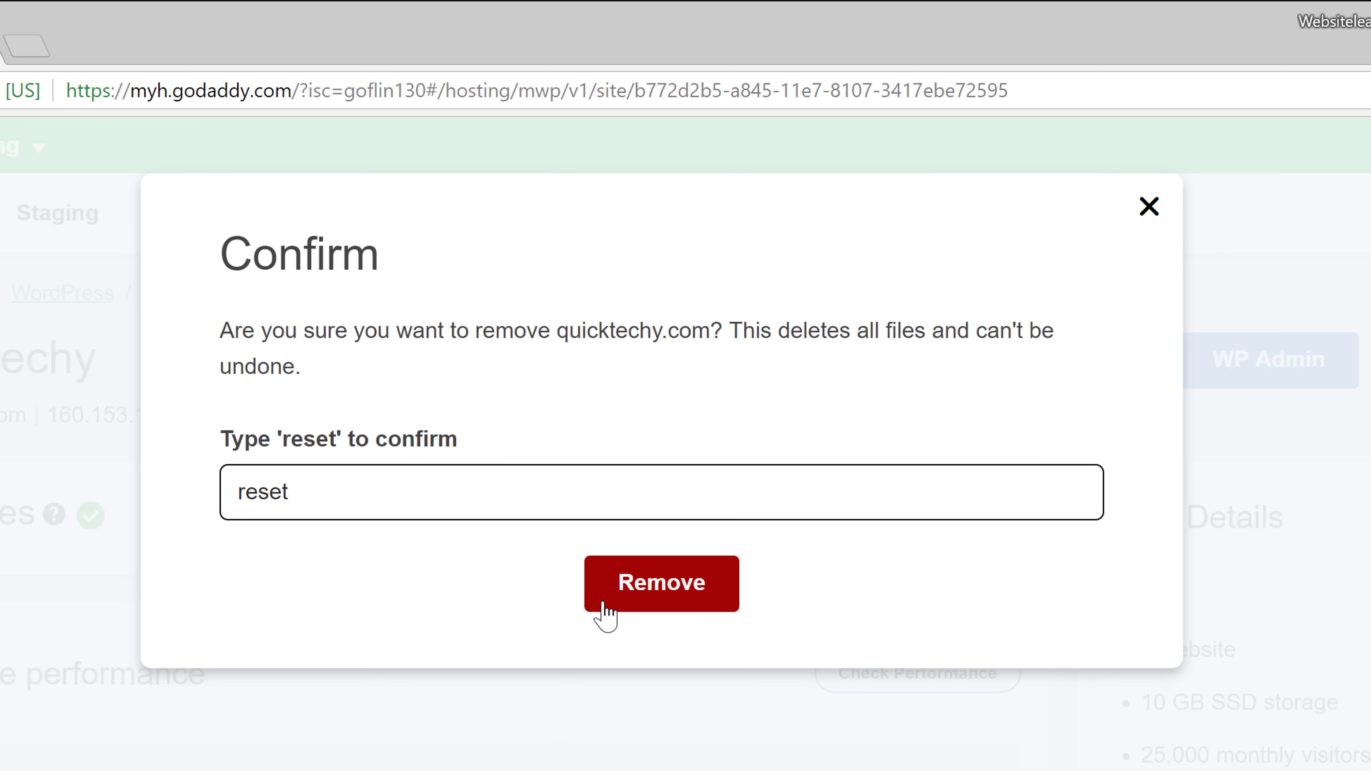
left_click(619, 610)
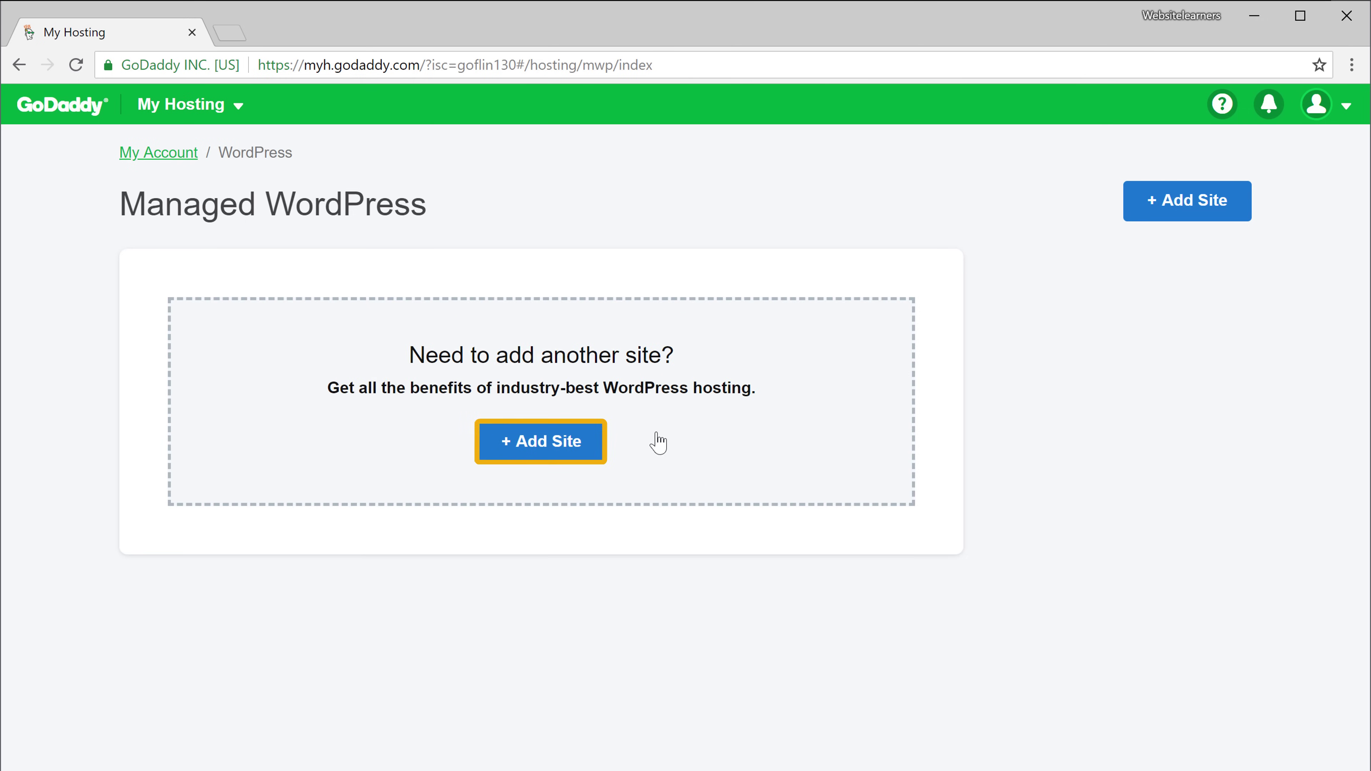
- Add a brand new WordPress site on the quicktechy.com domain, using the Europe data center
left_click(524, 458)
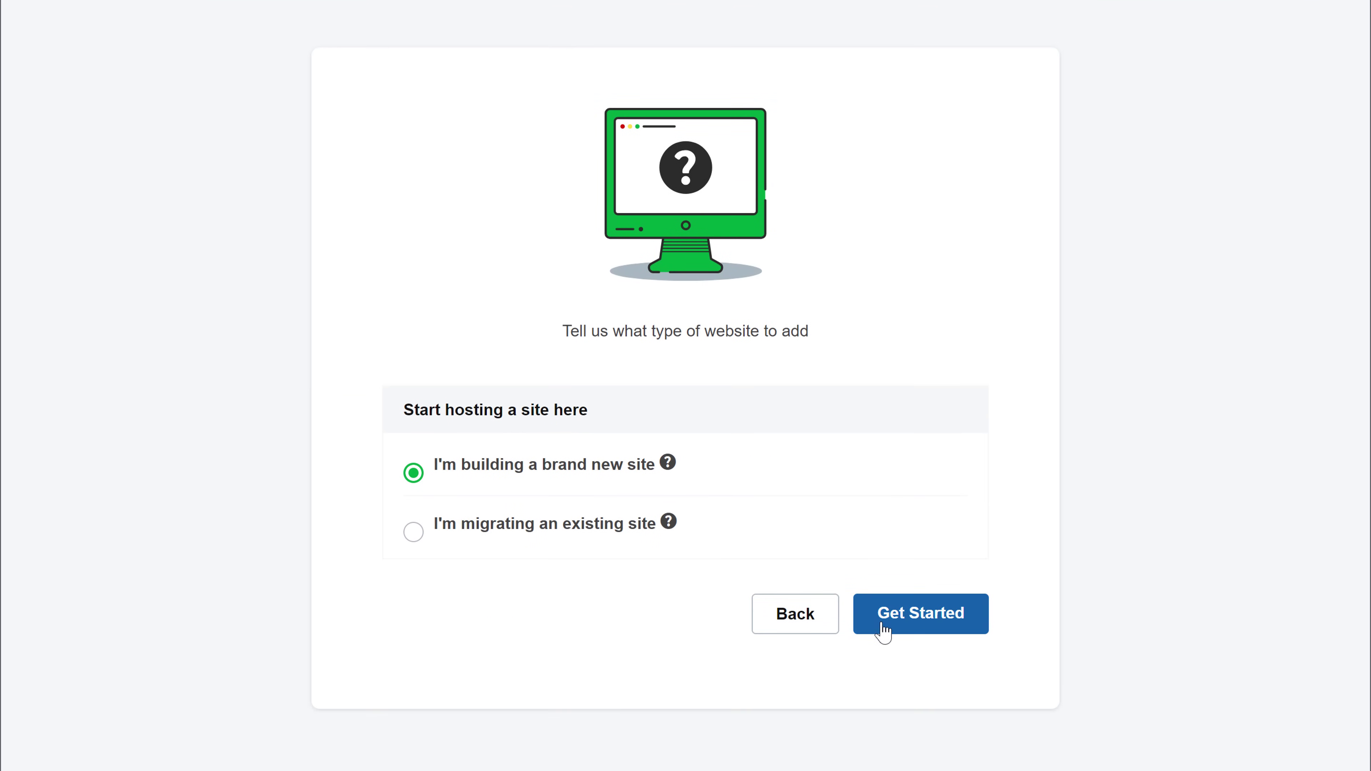
left_click(882, 627)
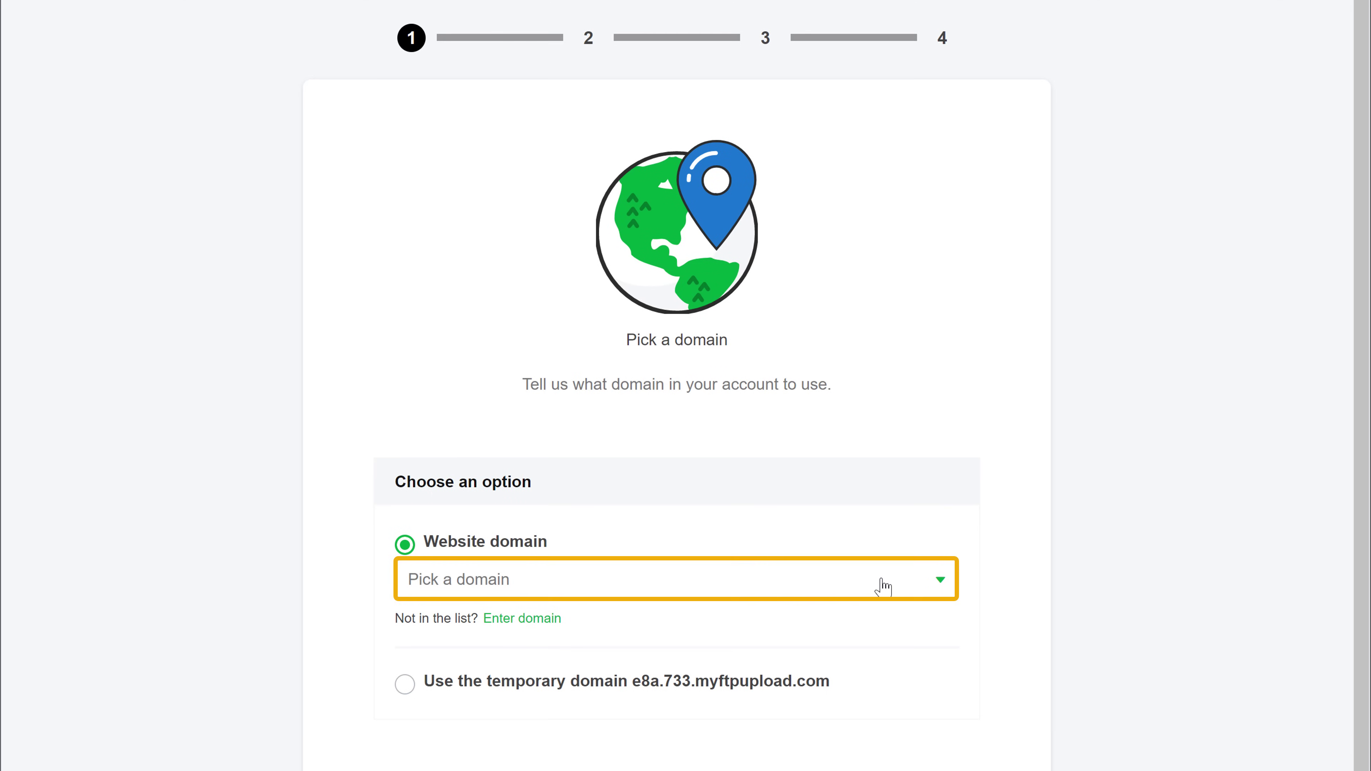
left_click(784, 584)
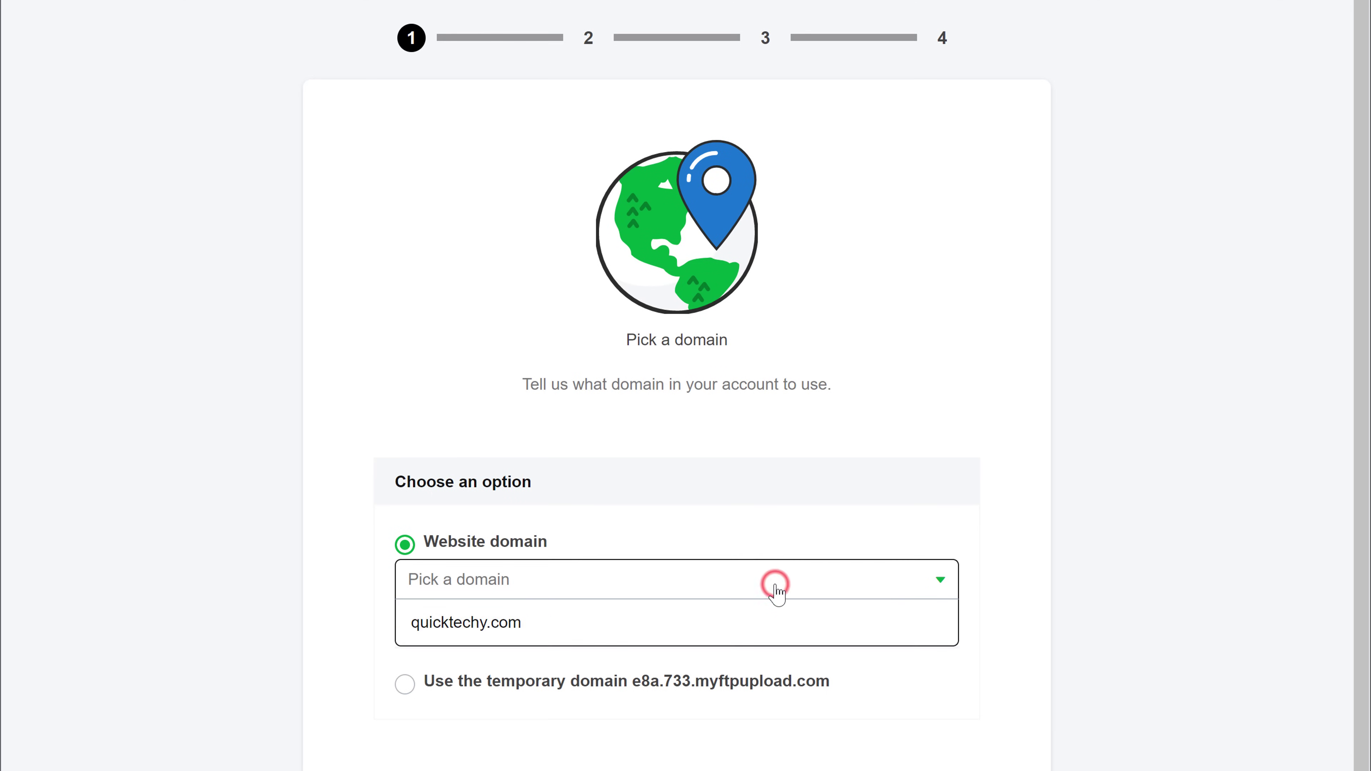
left_click(462, 638)
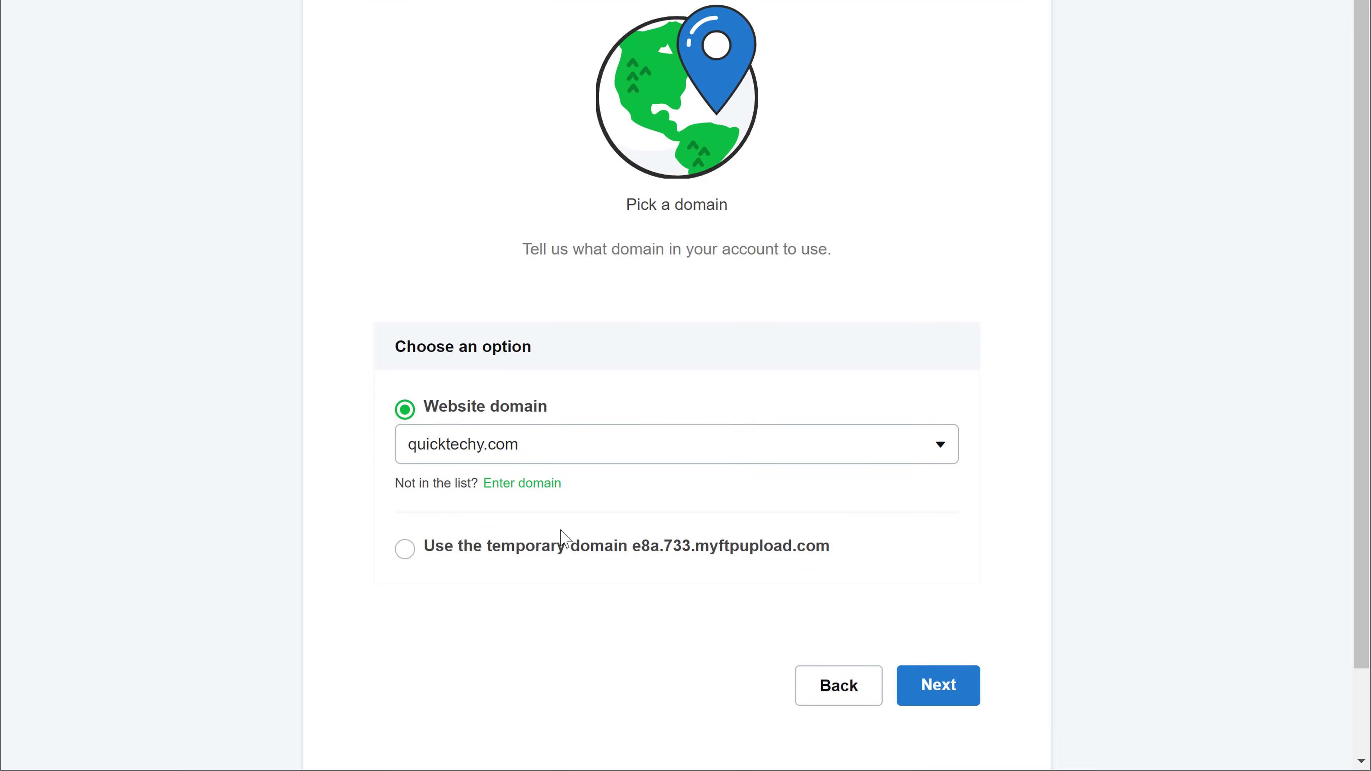
left_click(924, 699)
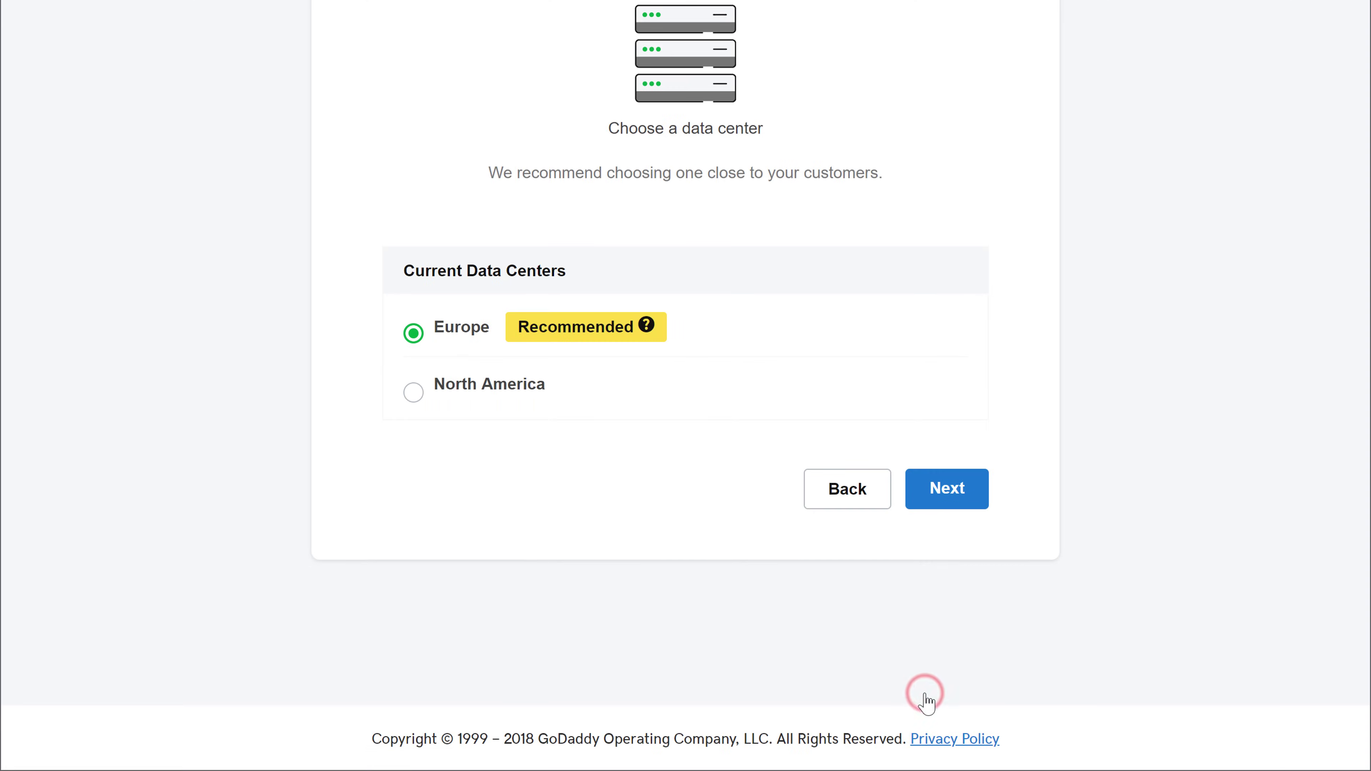
left_click(932, 499)
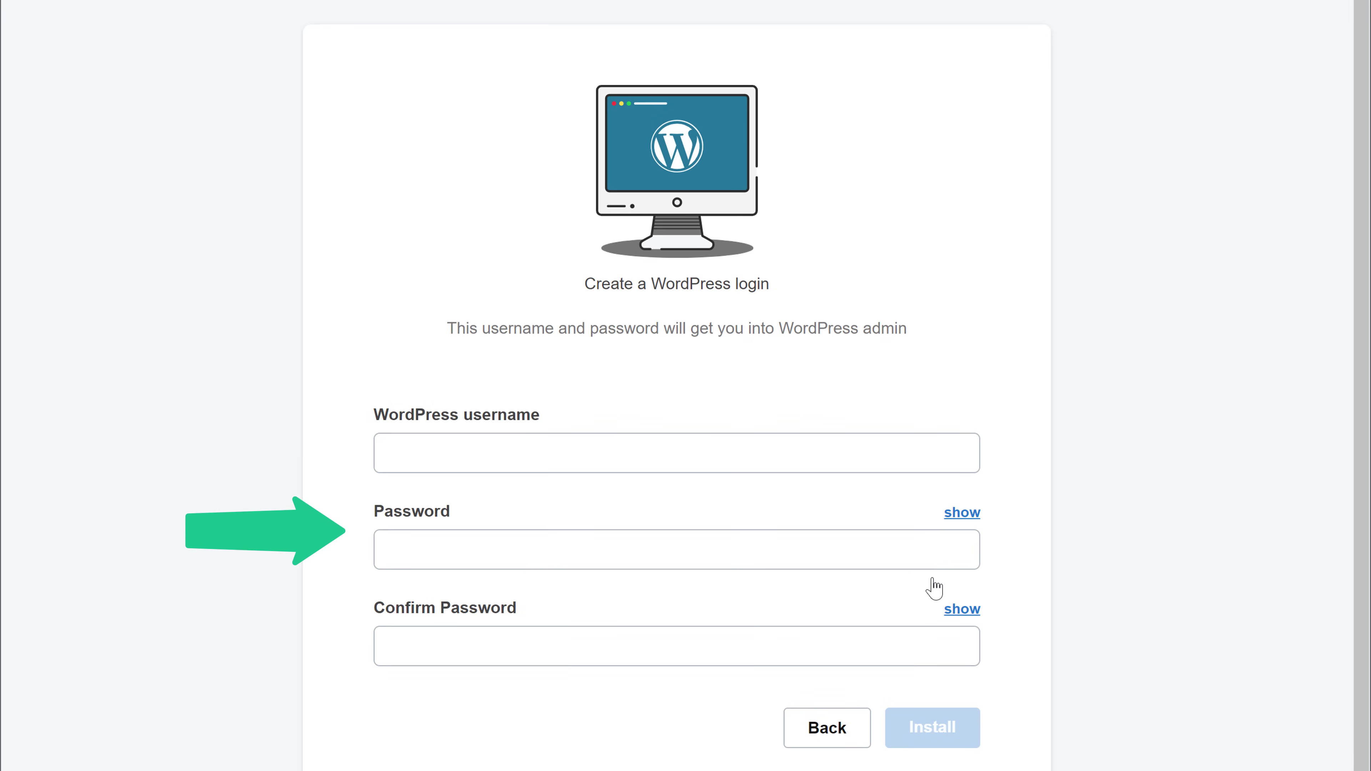
- Fill in the WordPress username, password and password confirmation, and install WordPress
type("shyam")
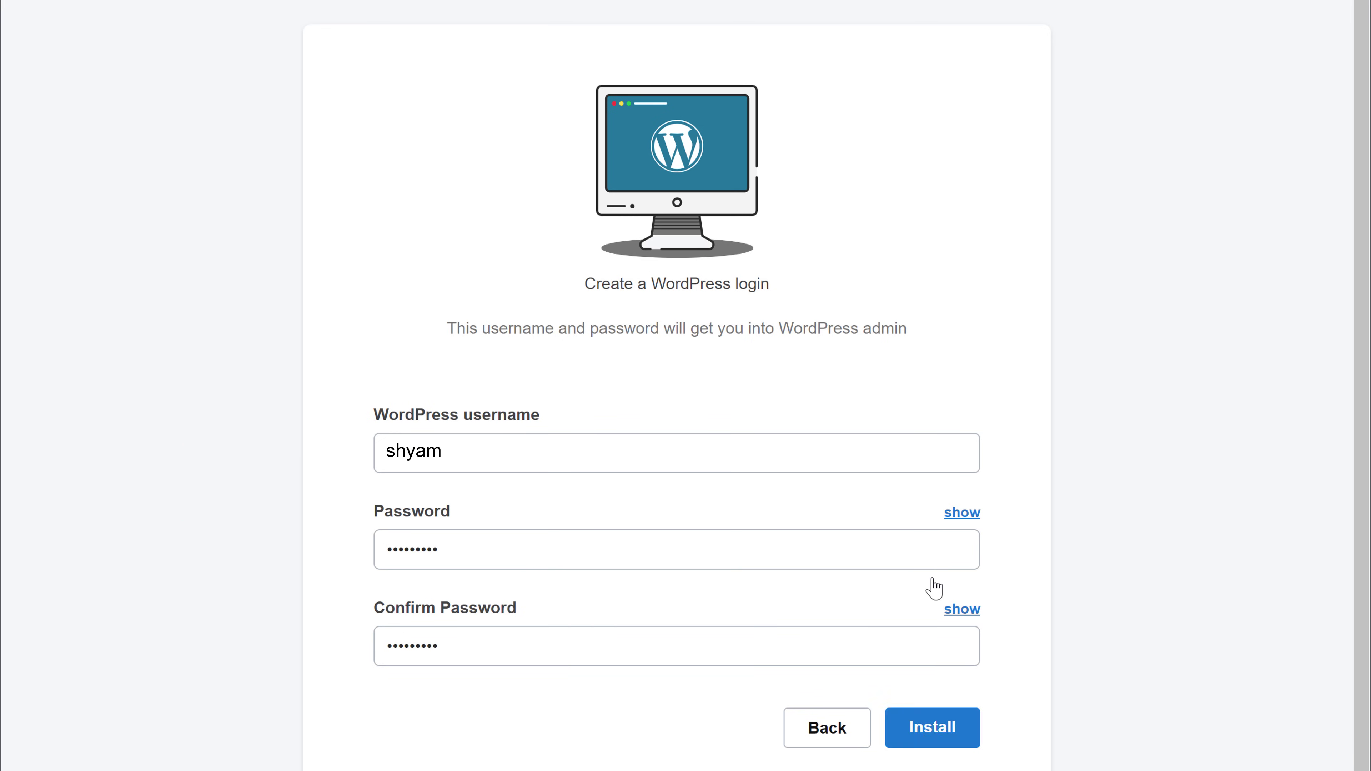
scroll(917, 621, "down", 1)
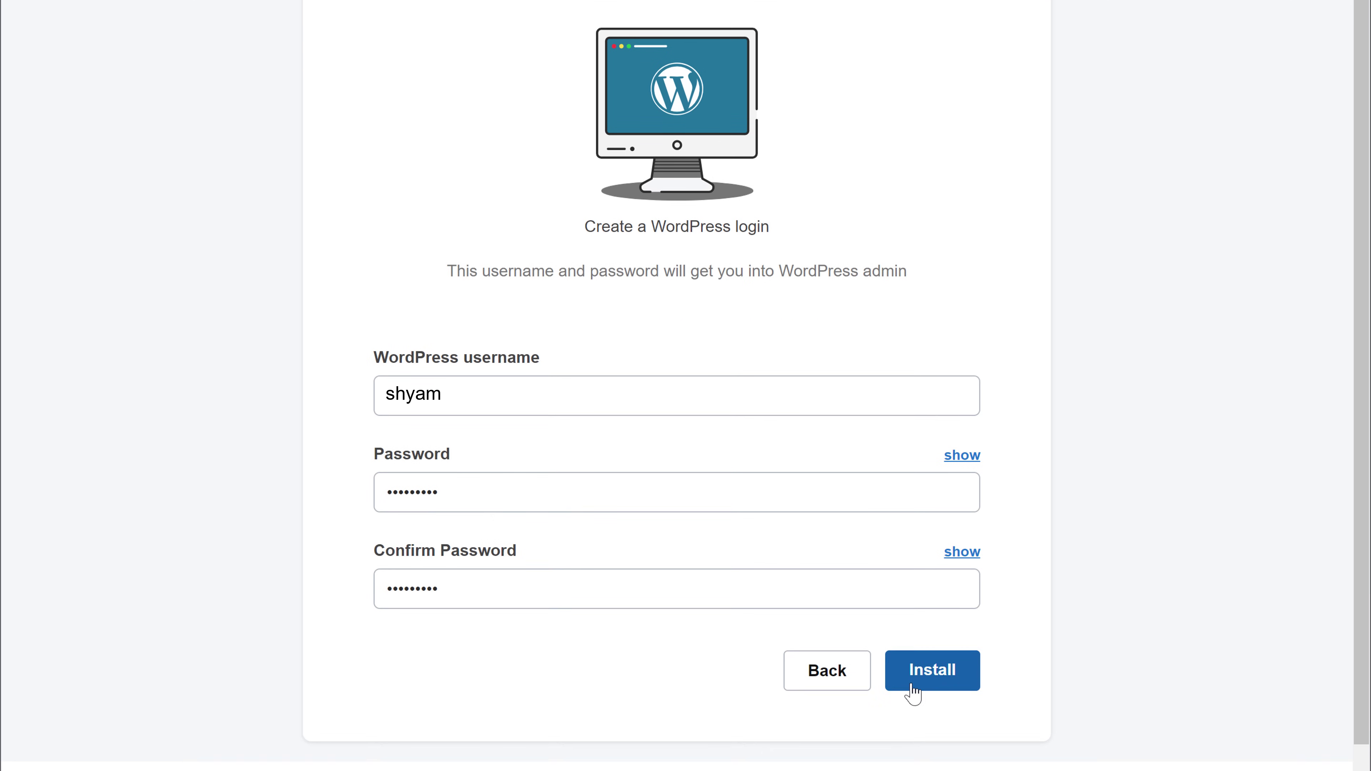
left_click(912, 684)
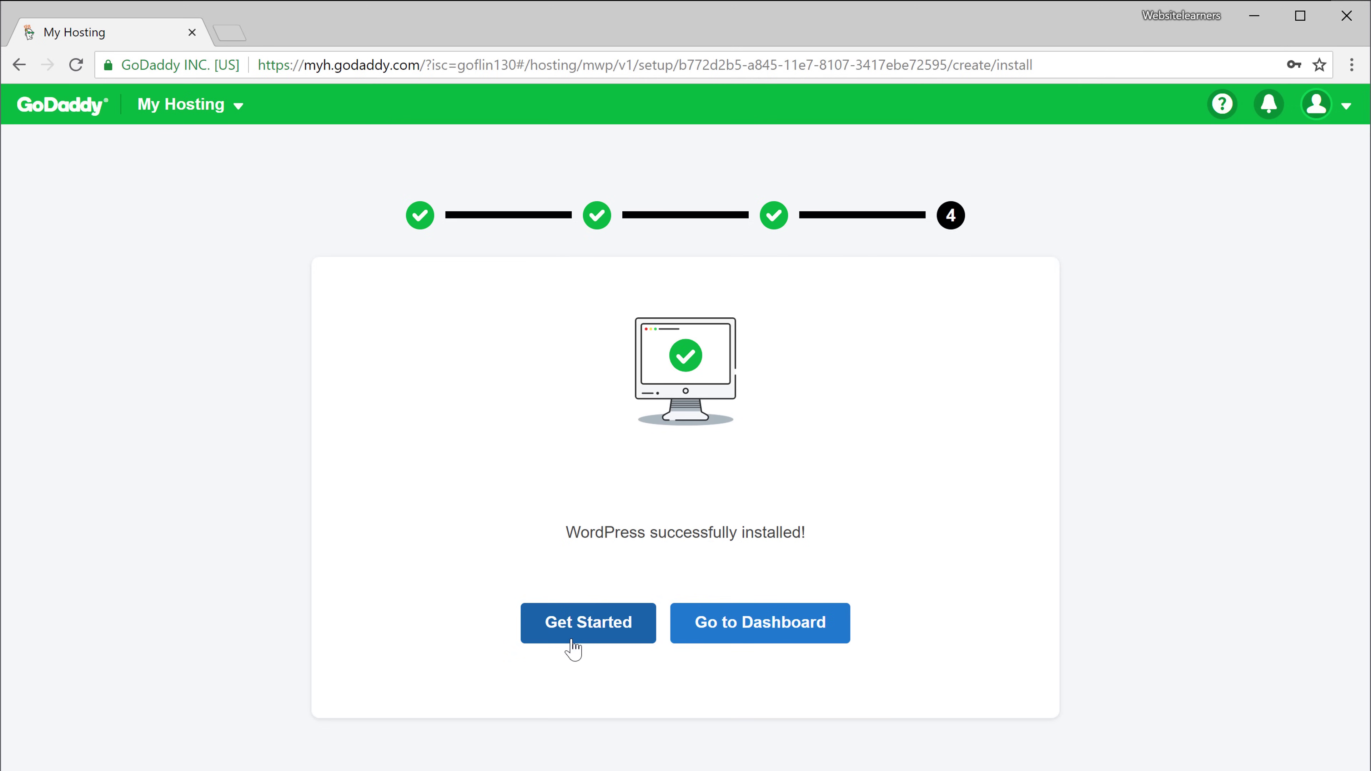
- Proceed to the newly installed site's WordPress admin, declining the Quick Start Wizard and confirming the exit
left_click(571, 646)
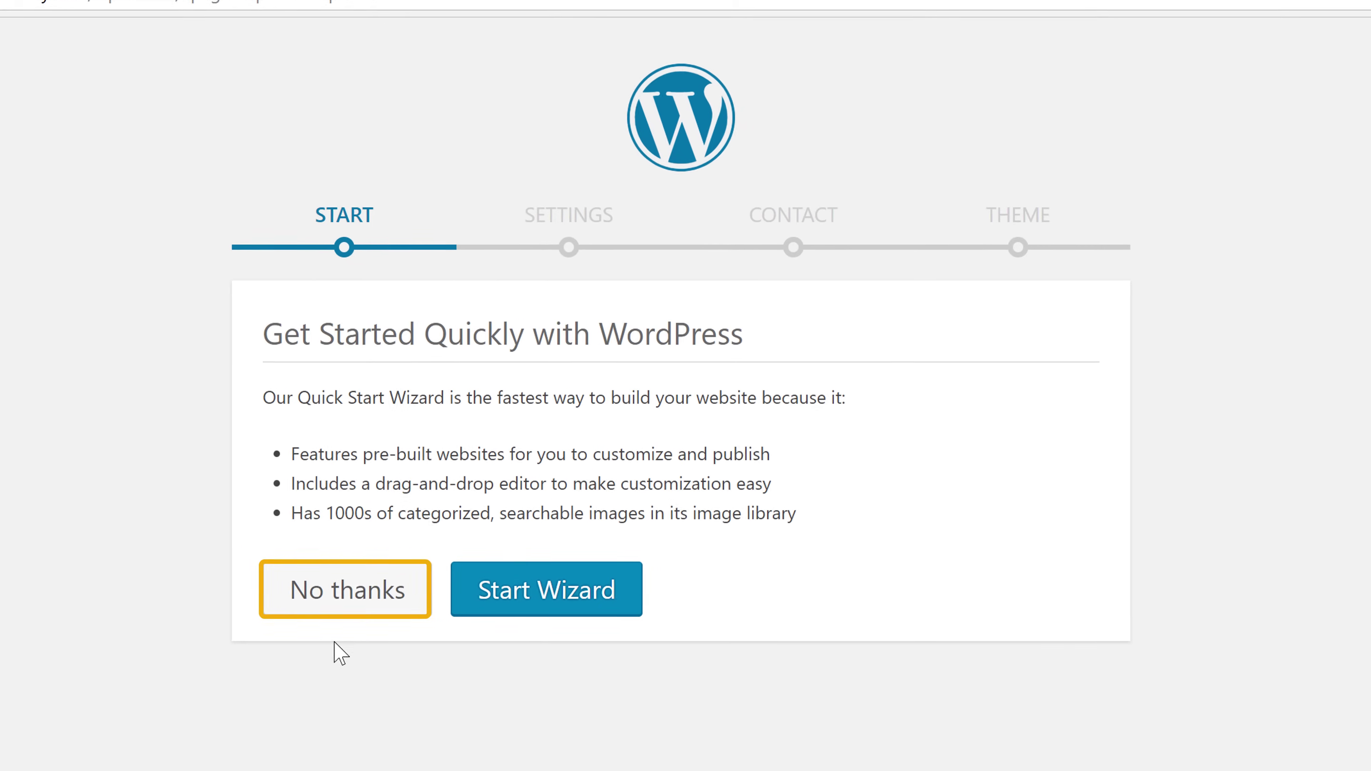
left_click(292, 616)
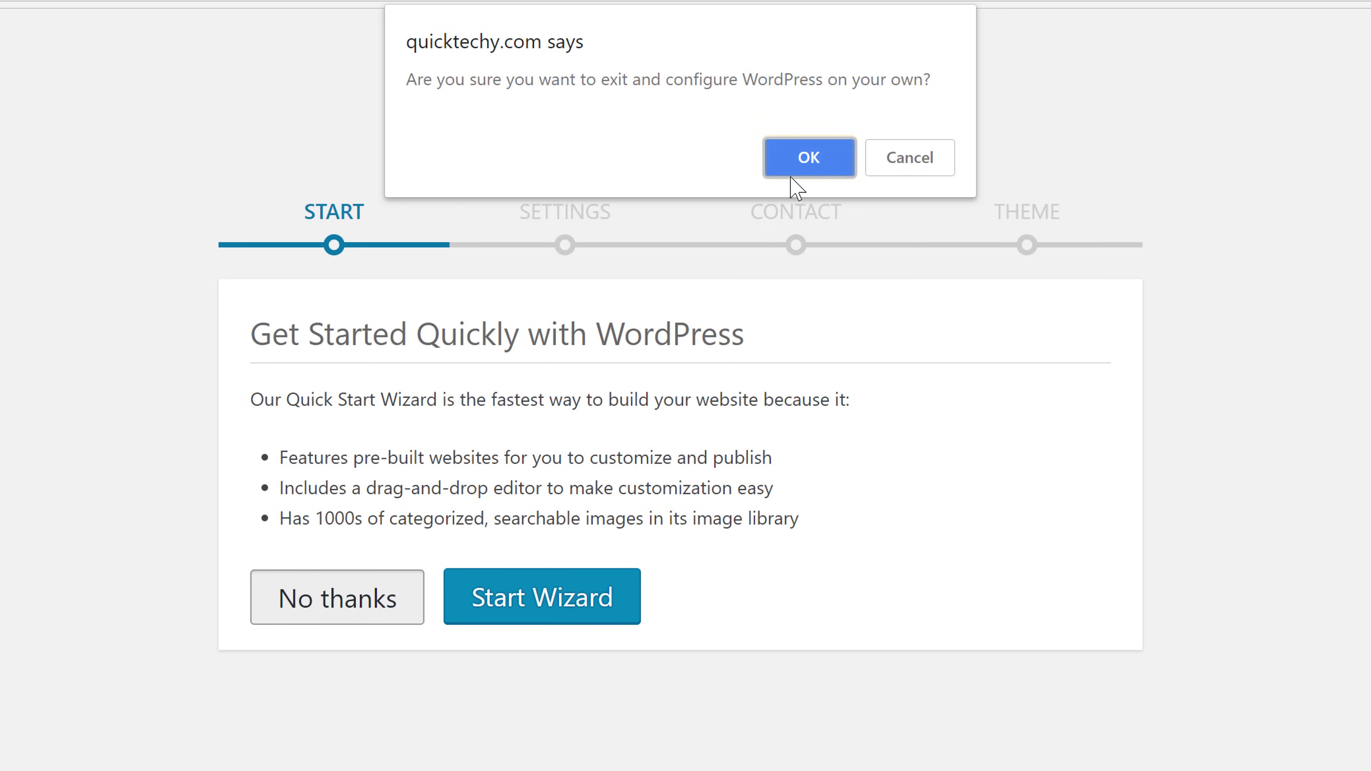
left_click(808, 172)
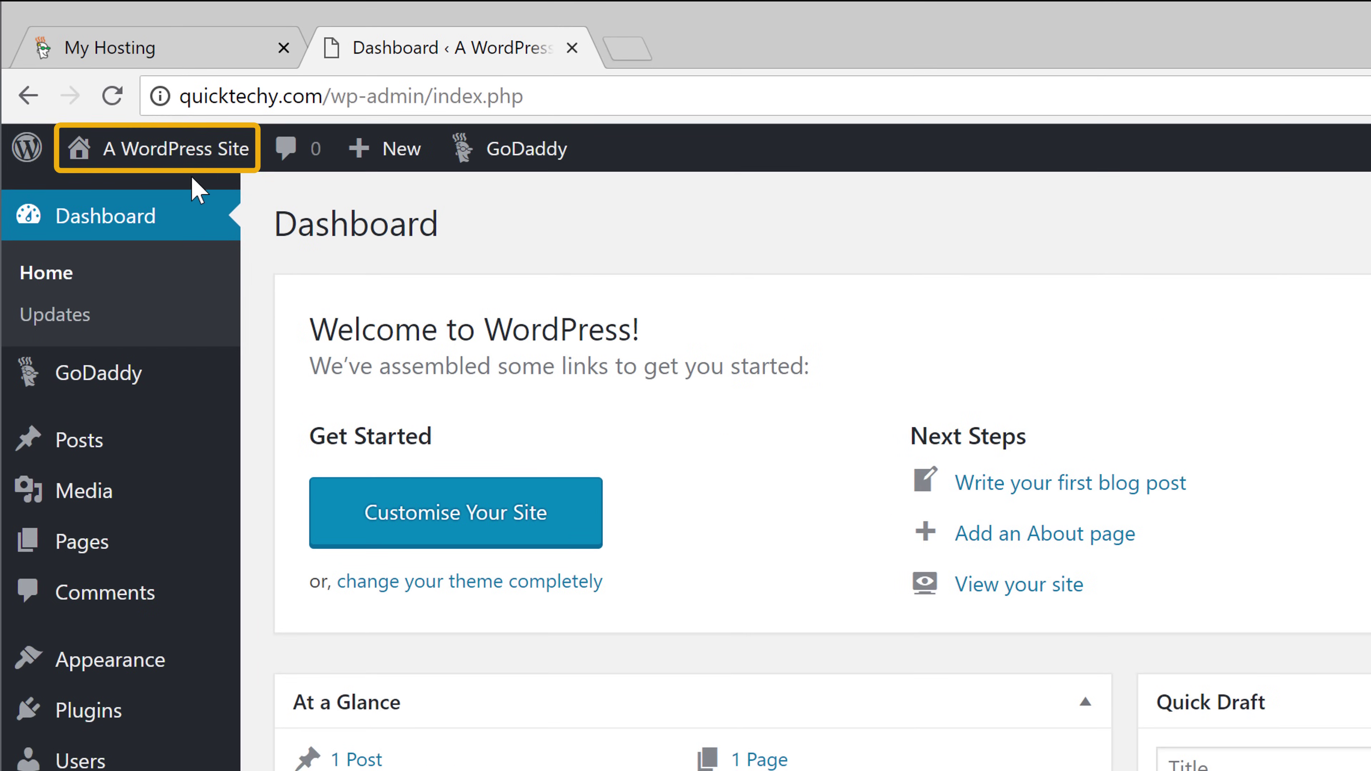
- Check the new site's homepage, return to the dashboard, and open the page for adding new plugins
mouse_move(110, 109)
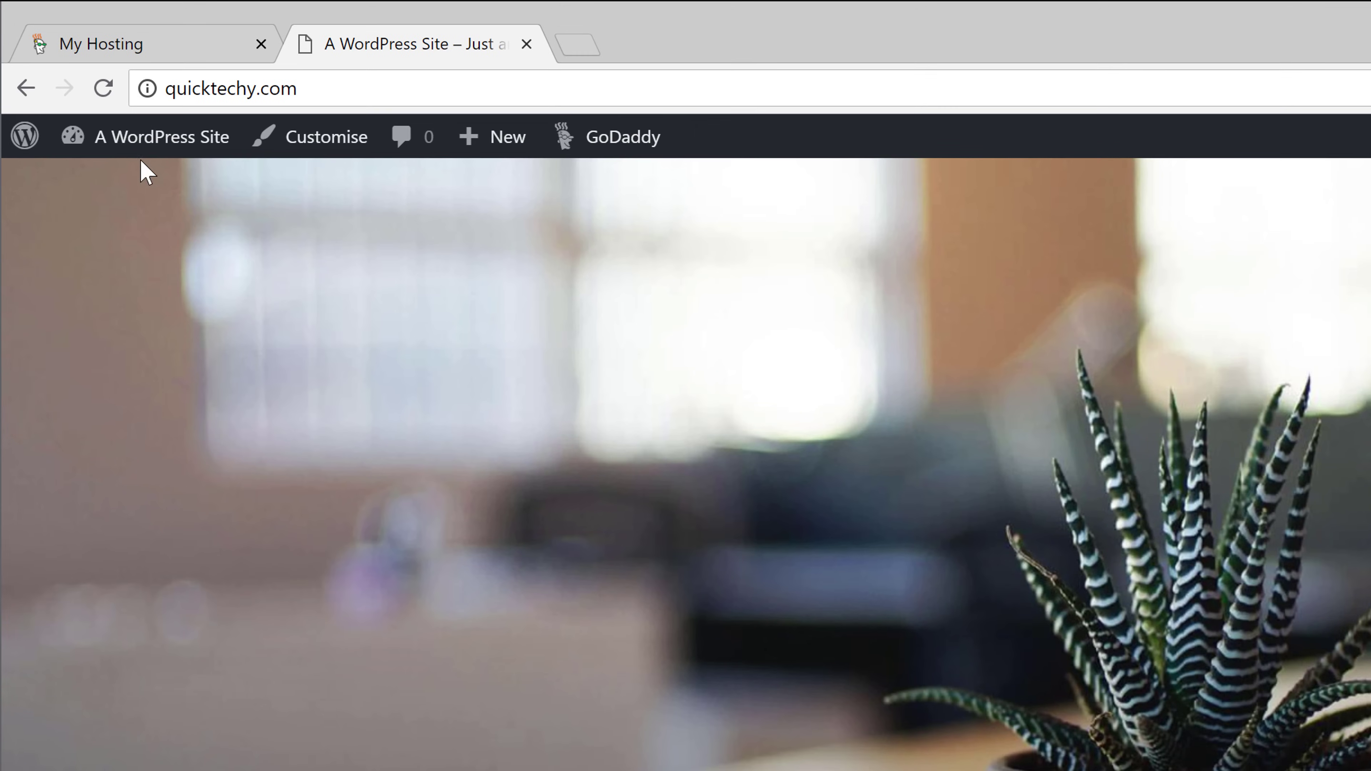
mouse_move(93, 113)
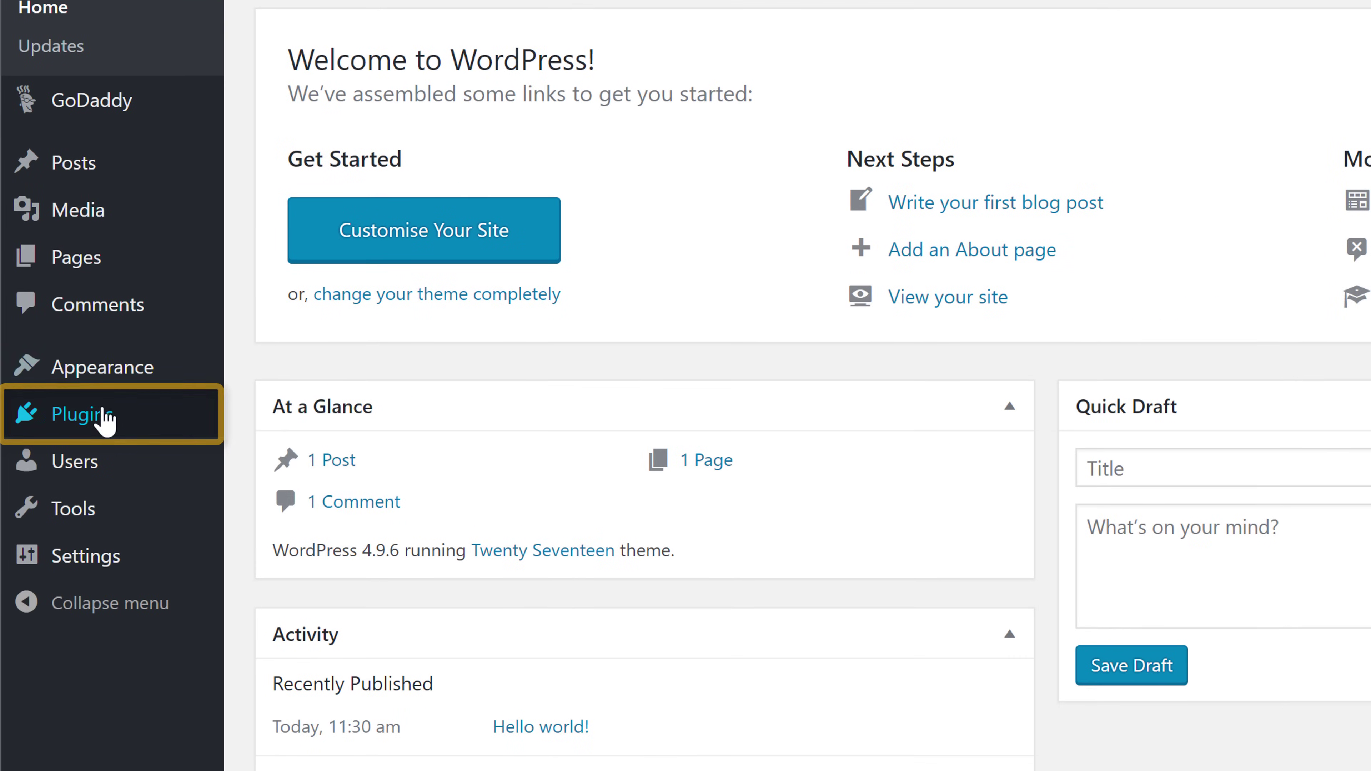
mouse_move(76, 488)
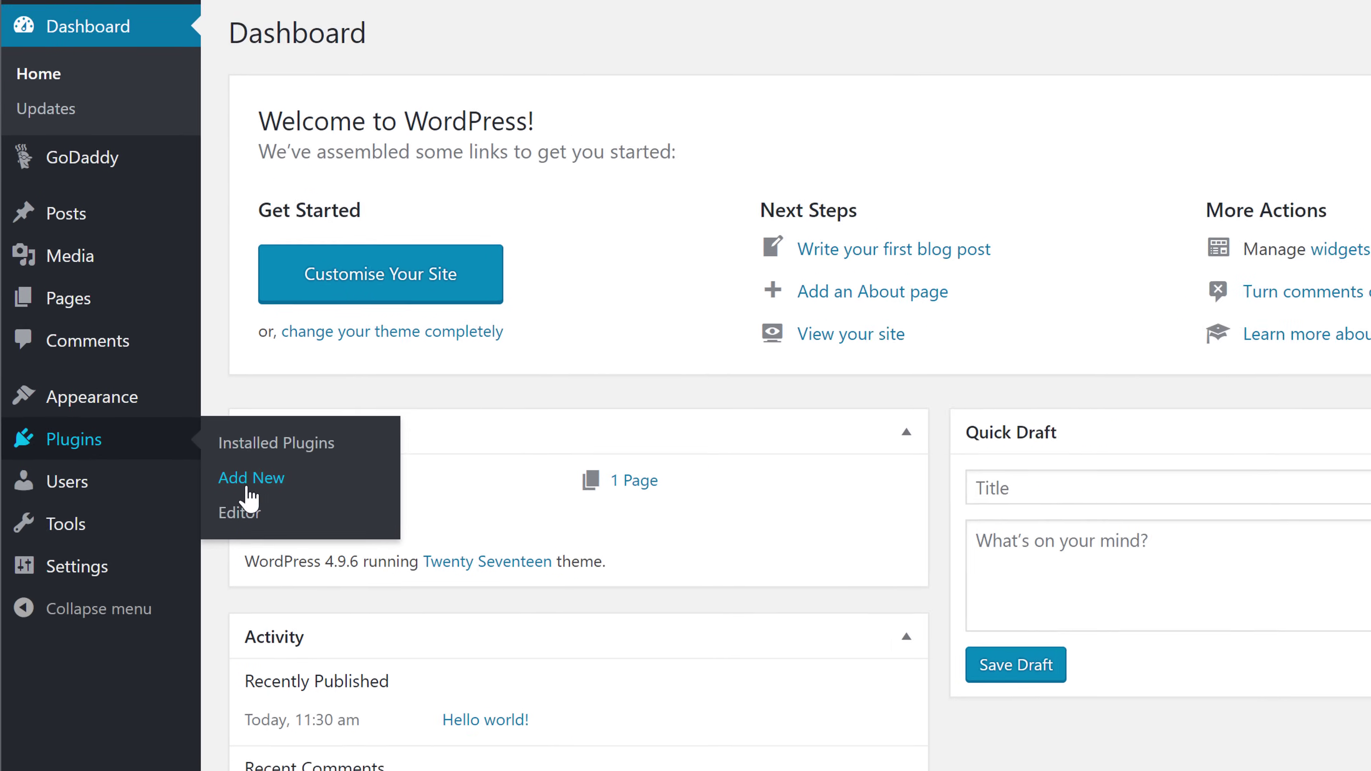
left_click(280, 458)
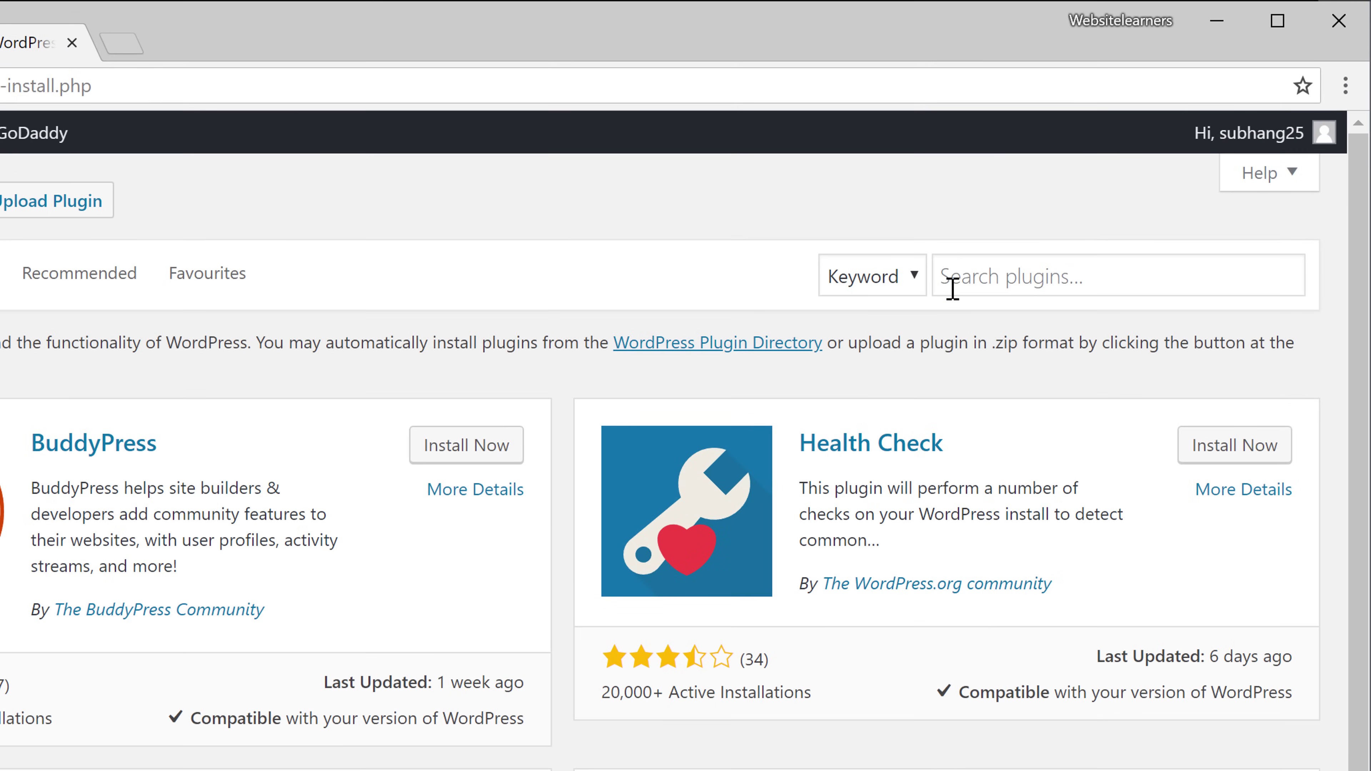
- Find the UpdraftPlus WordPress Backup Plugin by searching for "Updraft", install and activate it, and open its settings page
left_click(1051, 216)
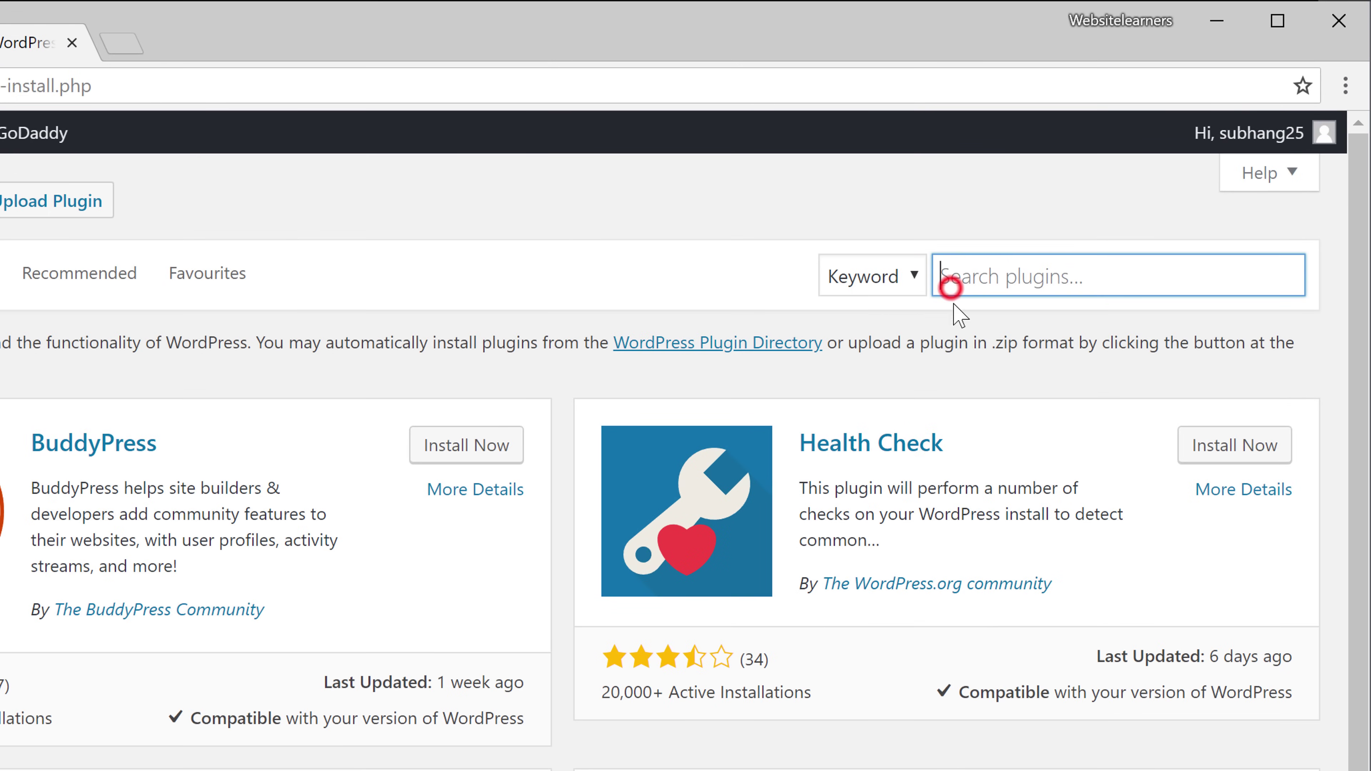
type("Updraft")
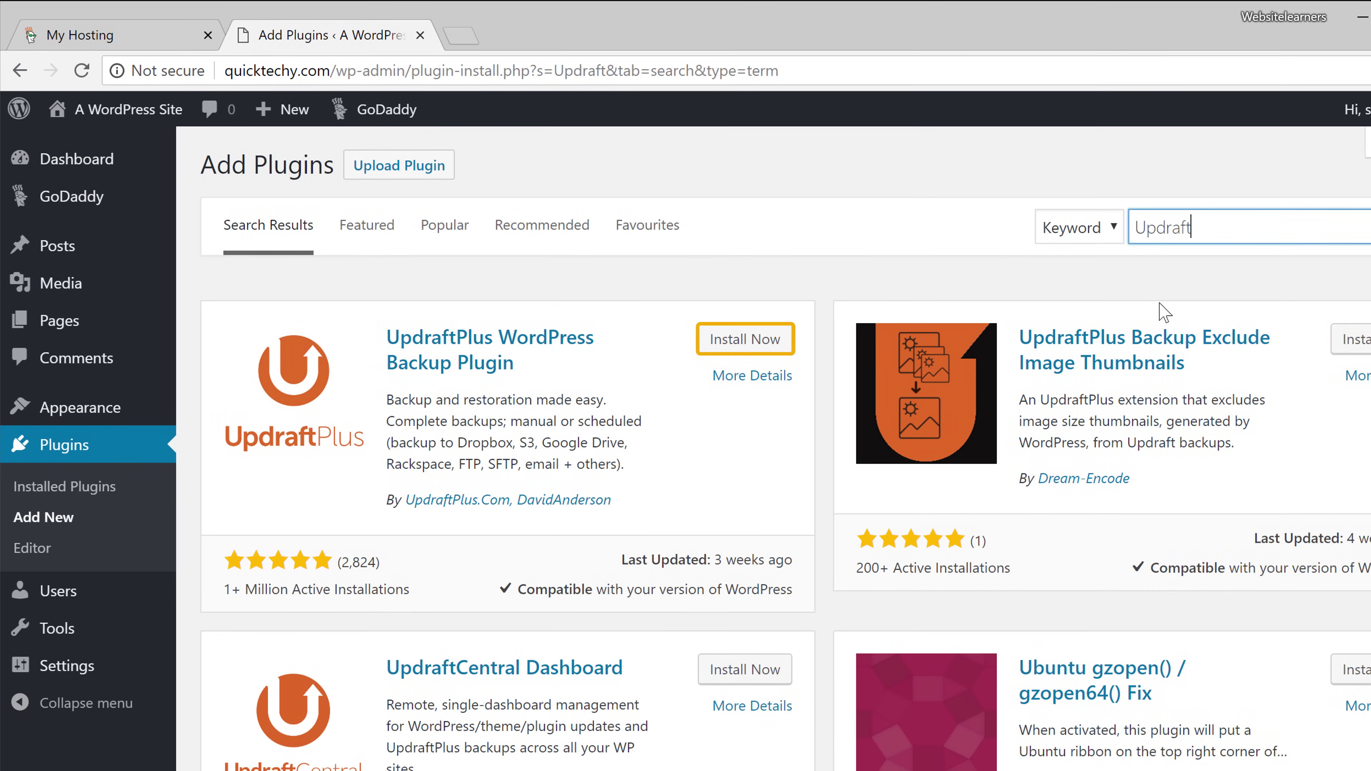
left_click(735, 346)
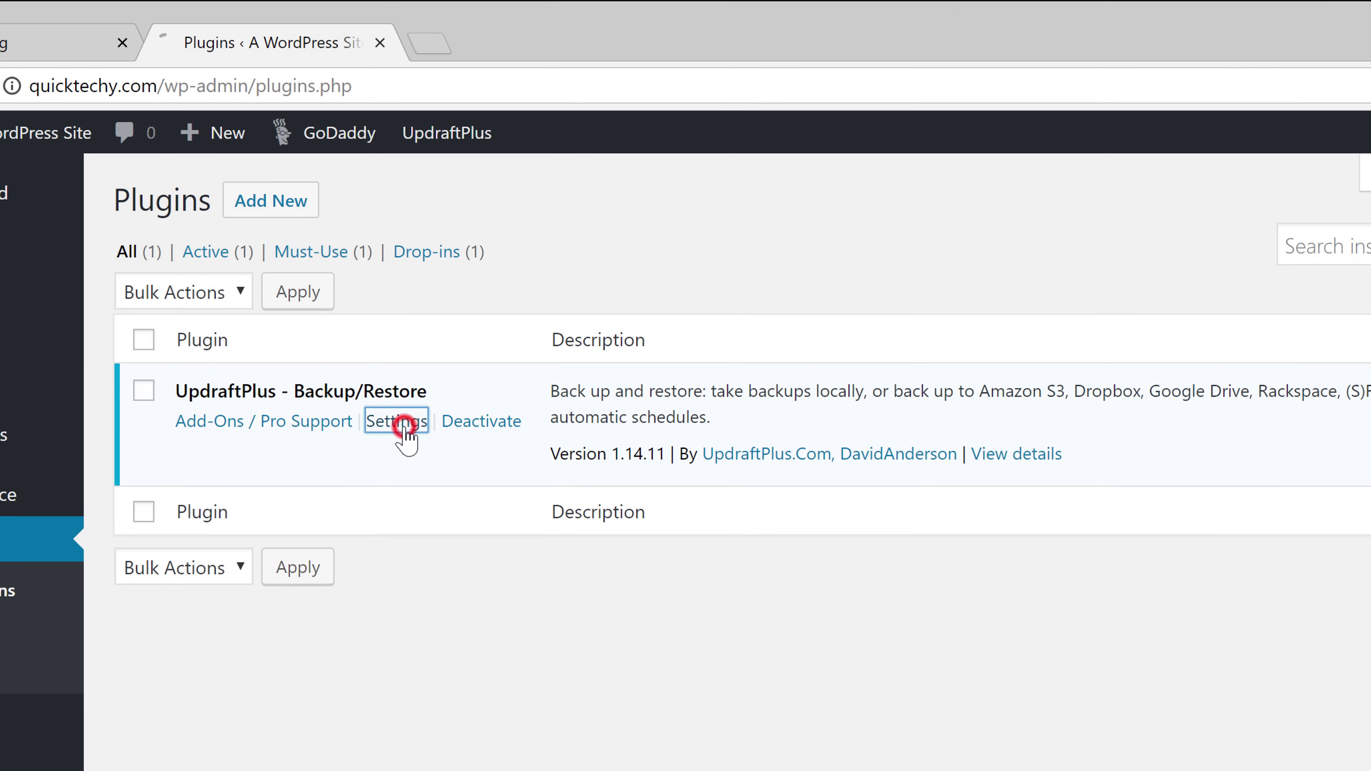
left_click(405, 423)
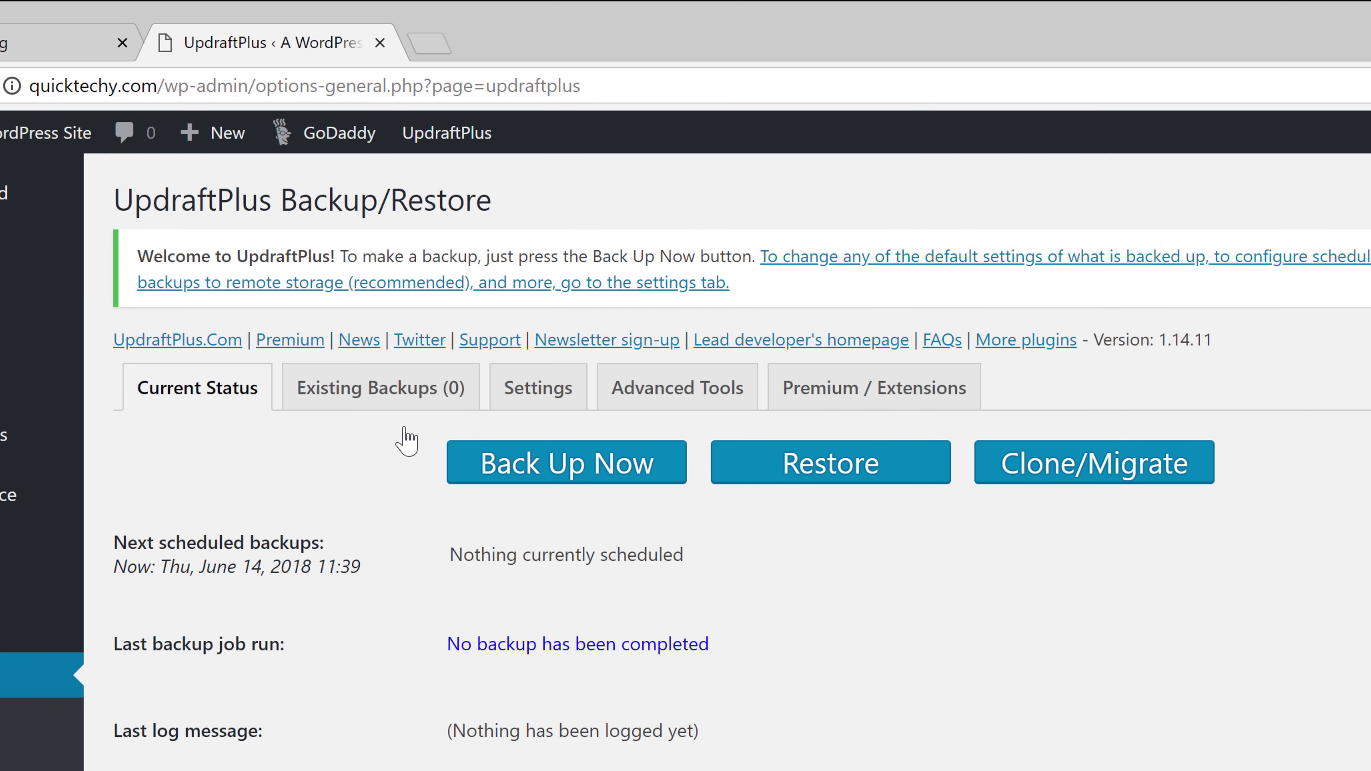
- Check the list of existing backups, then choose Google Drive as UpdraftPlus's remote storage and save the settings
left_click(408, 403)
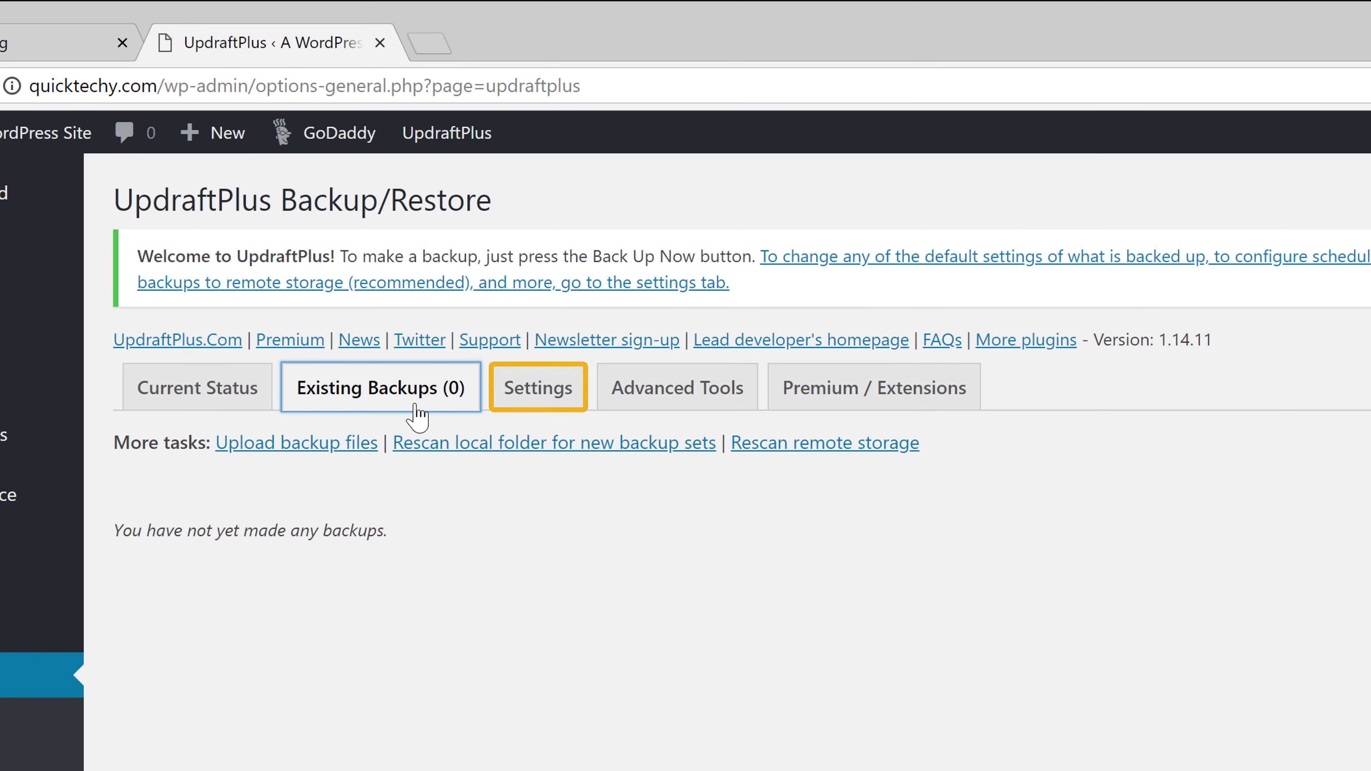
left_click(527, 409)
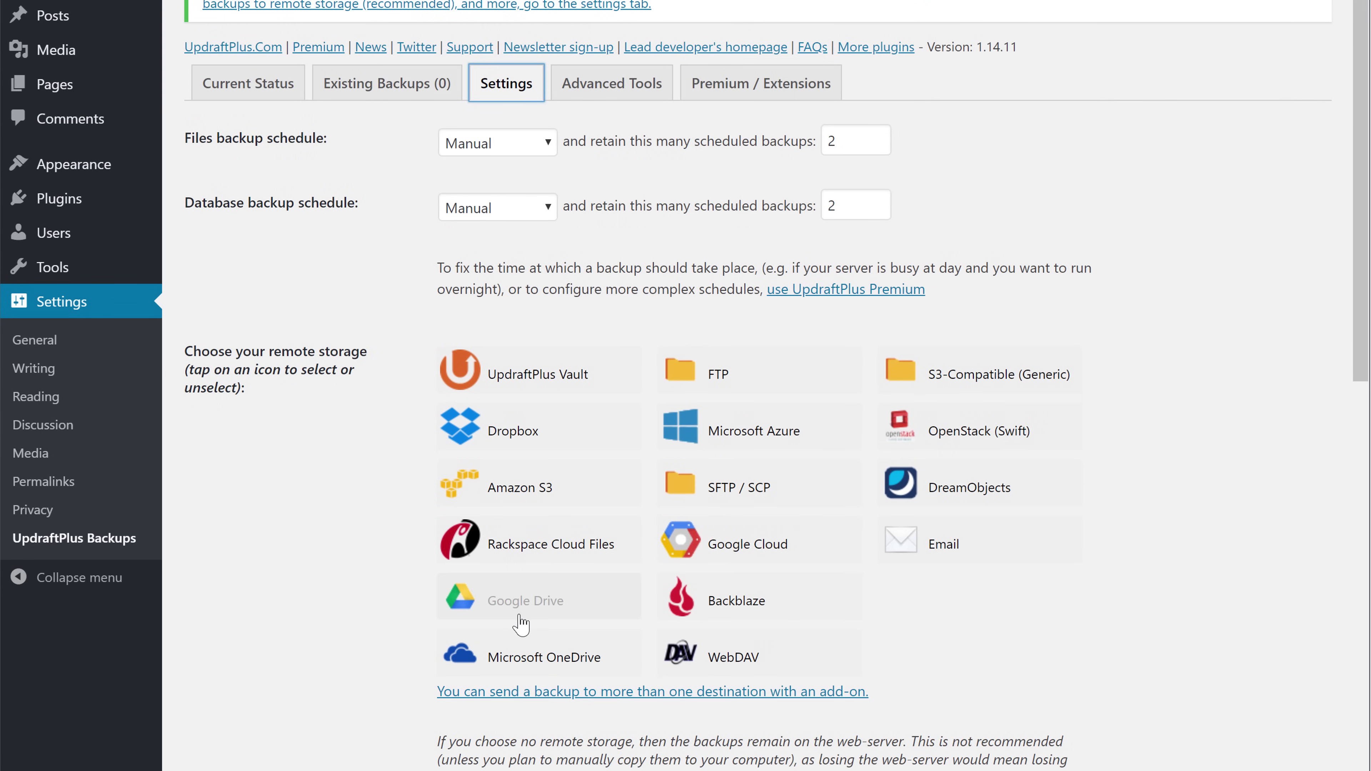
left_click(521, 624)
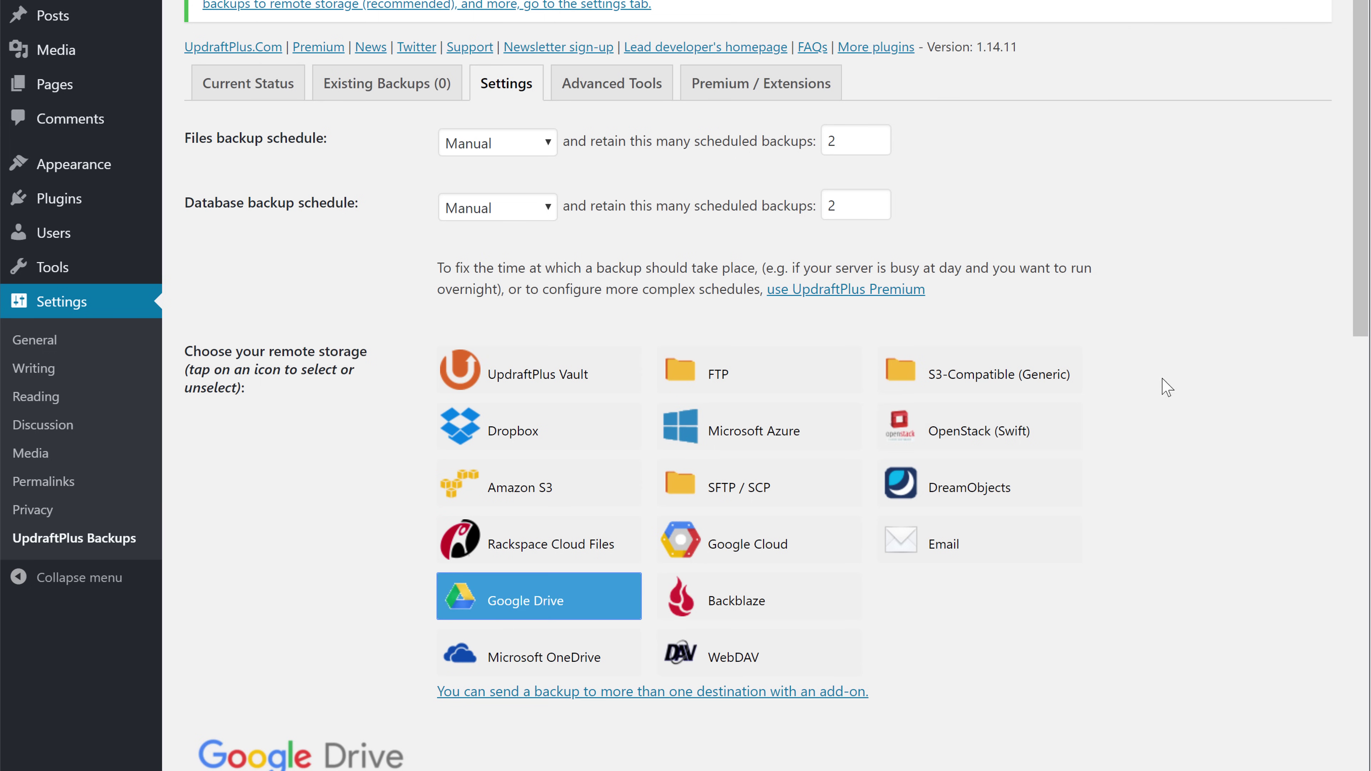
left_click_drag(1360, 294, 1366, 719)
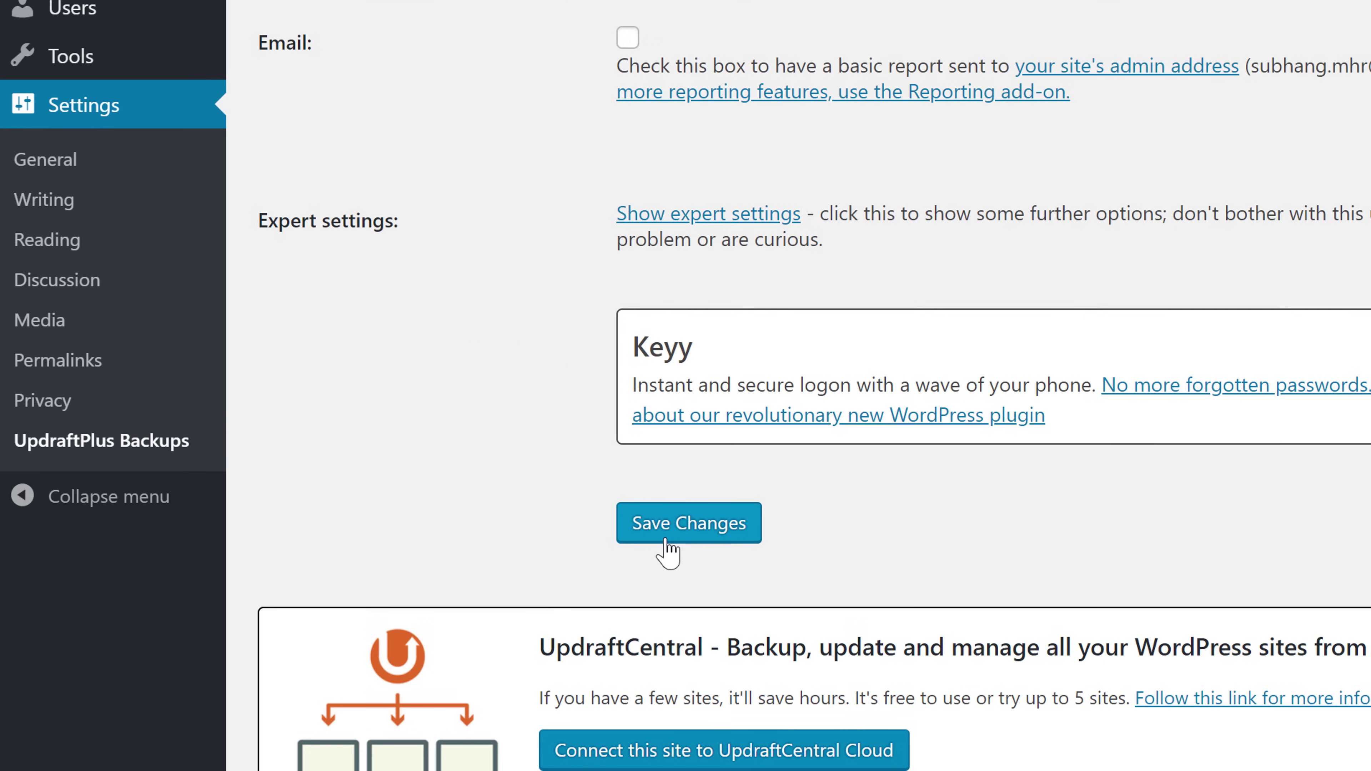
left_click(615, 551)
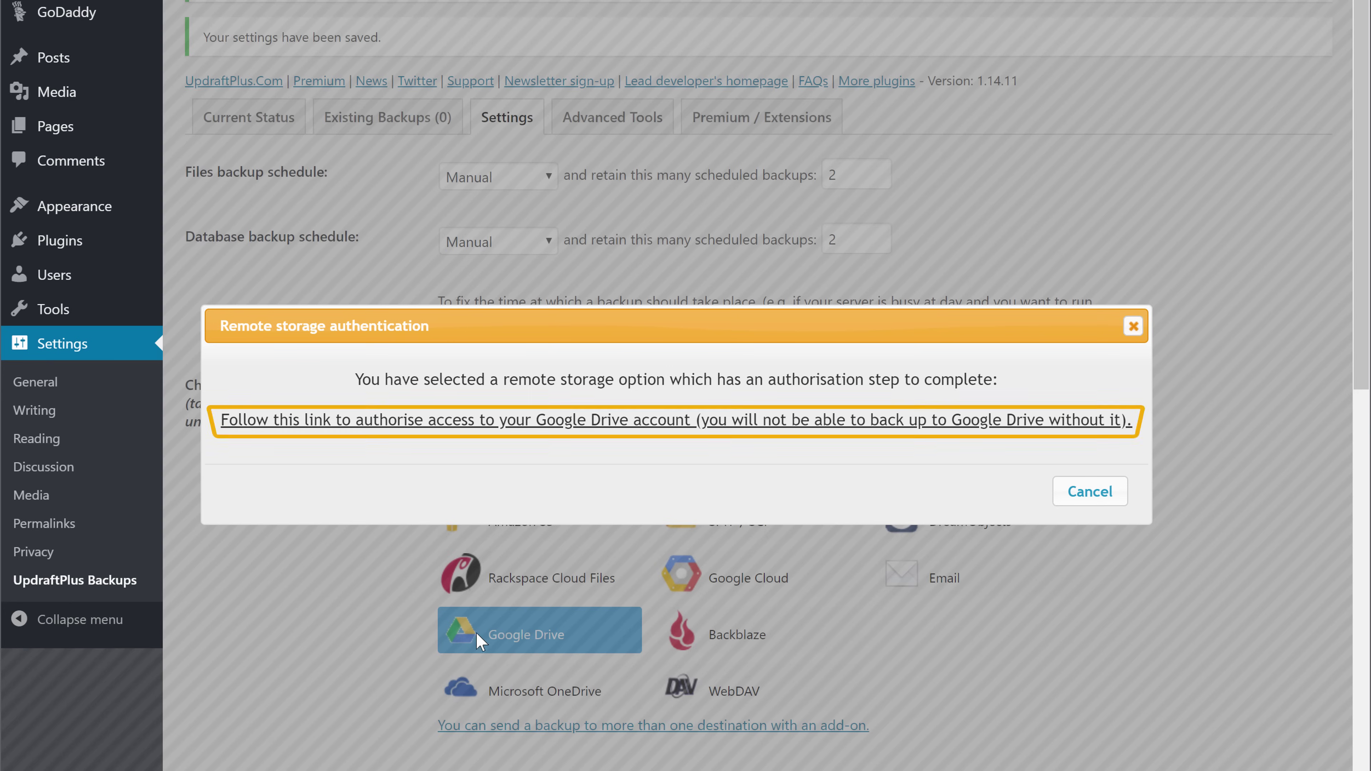
- Authorise UpdraftPlus to access the Google Drive account, allowing it to manage the files, and complete the setup
left_click(511, 424)
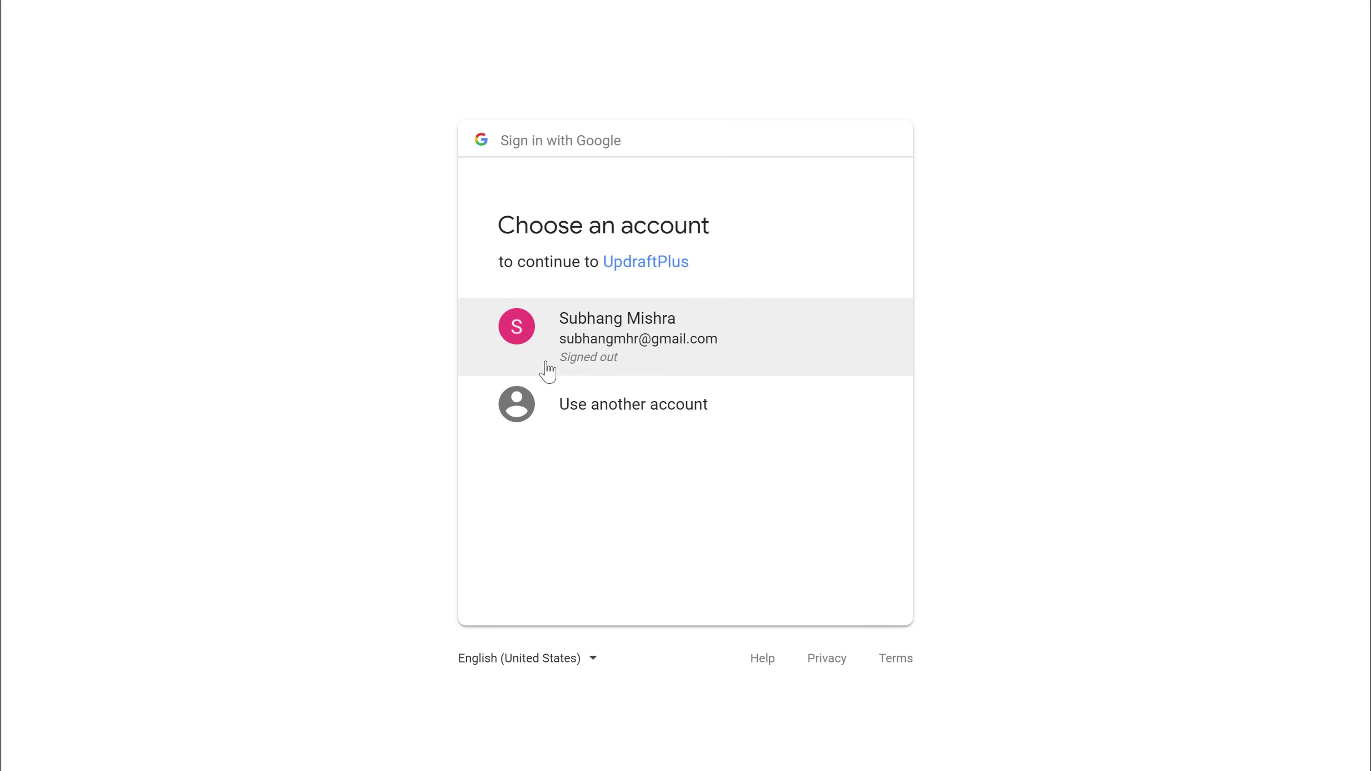
left_click(588, 350)
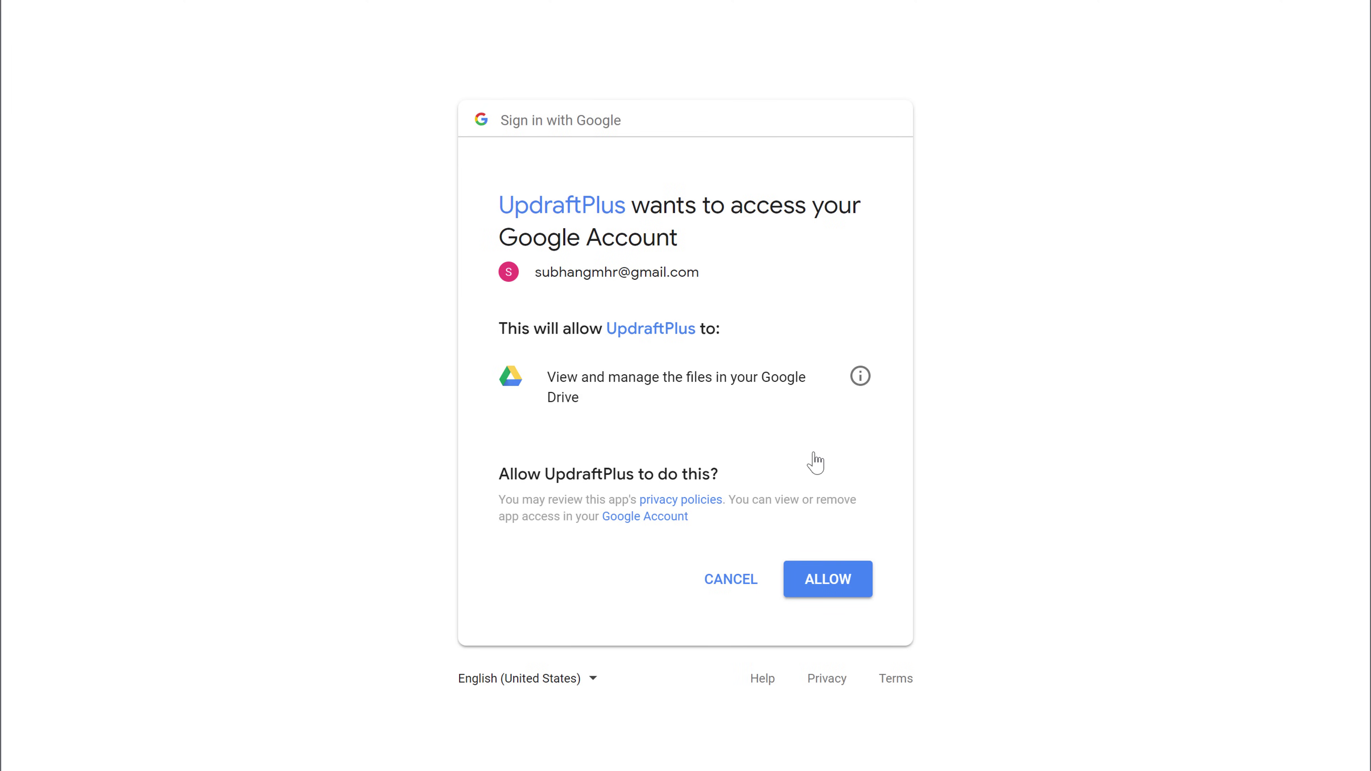
left_click(812, 597)
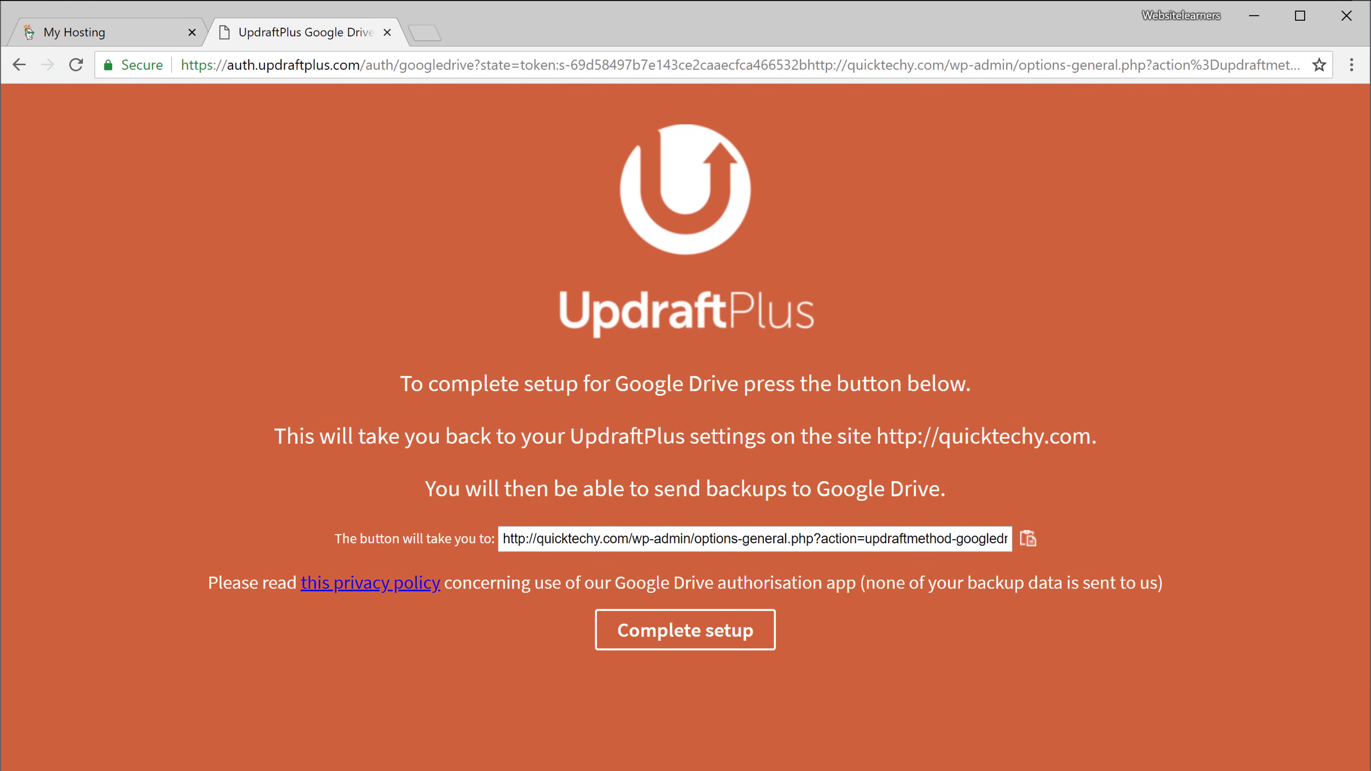
left_click(684, 645)
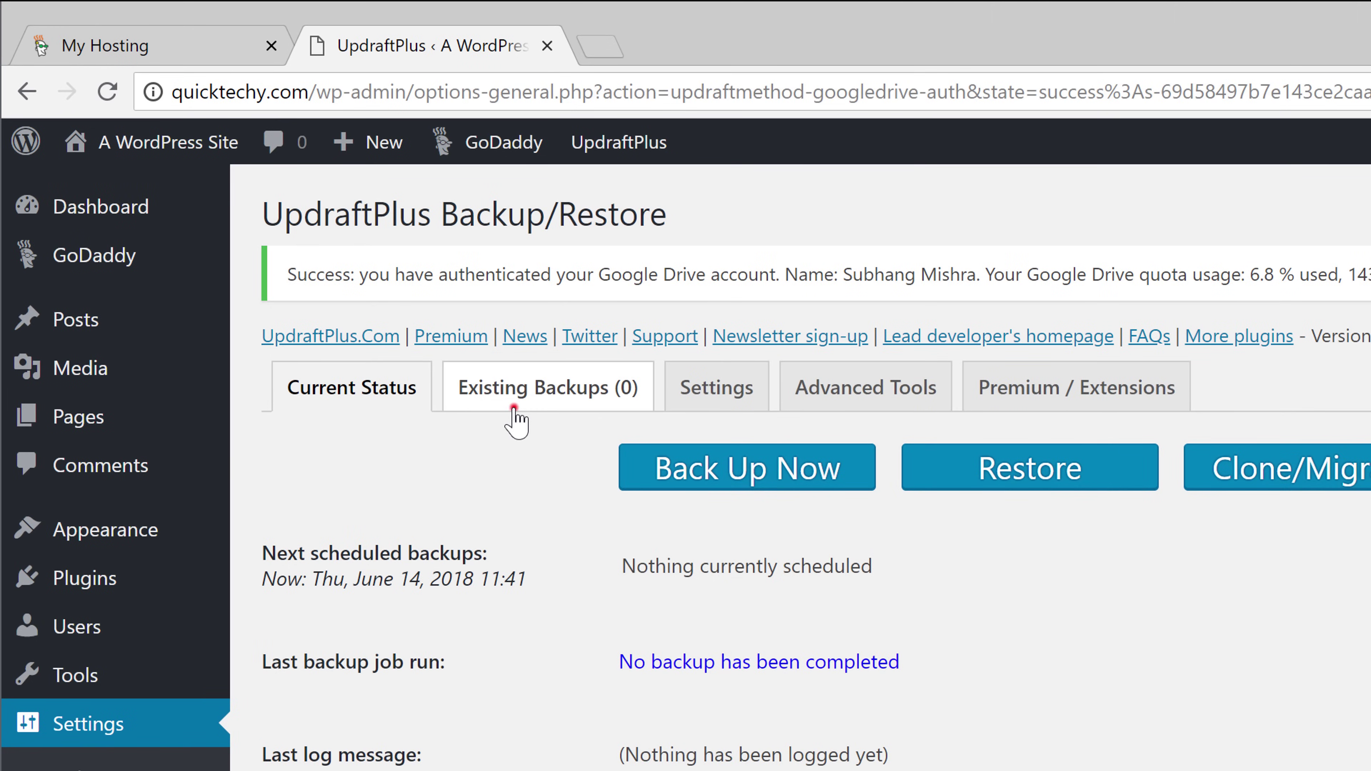
- Rescan the remote storage for backups and restore the Jun 14, 2018 11:55 set with its plugins, themes, uploads, others and database
left_click(514, 410)
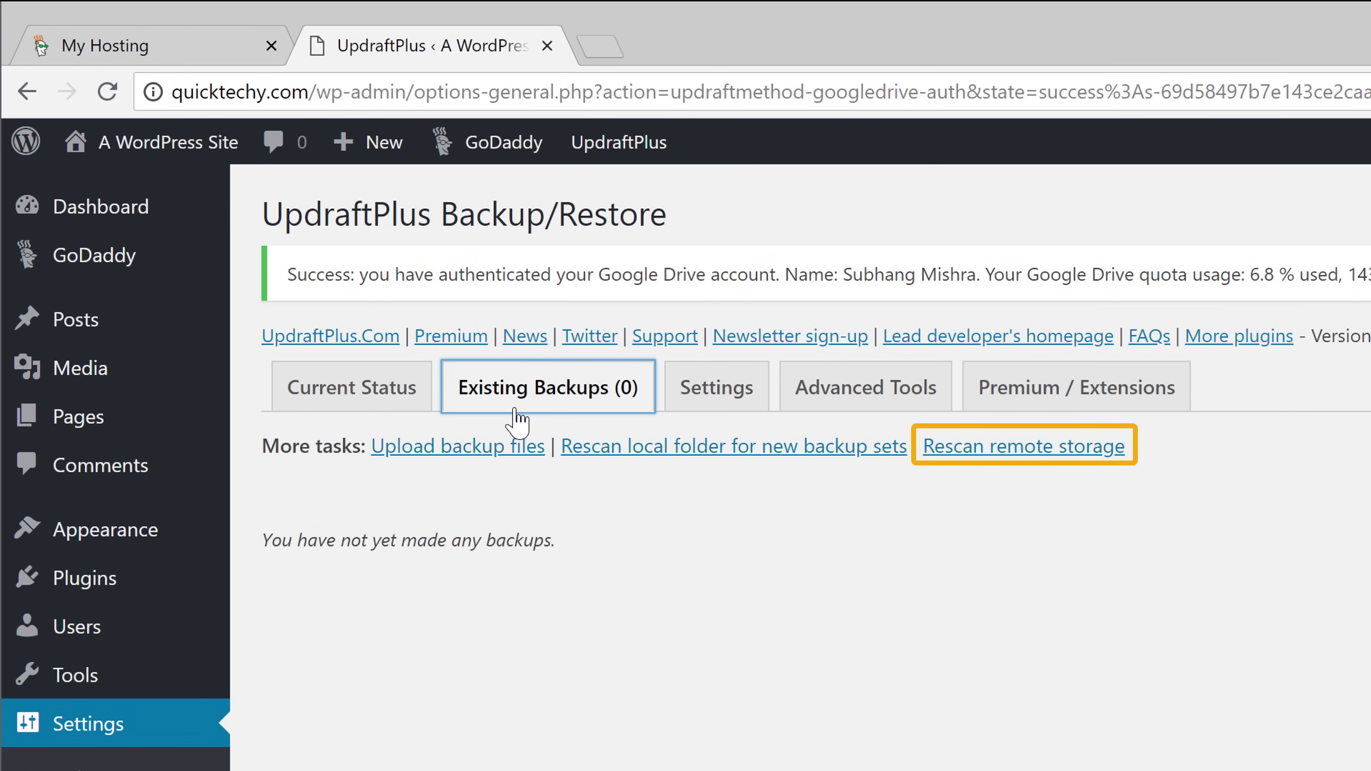
left_click(940, 451)
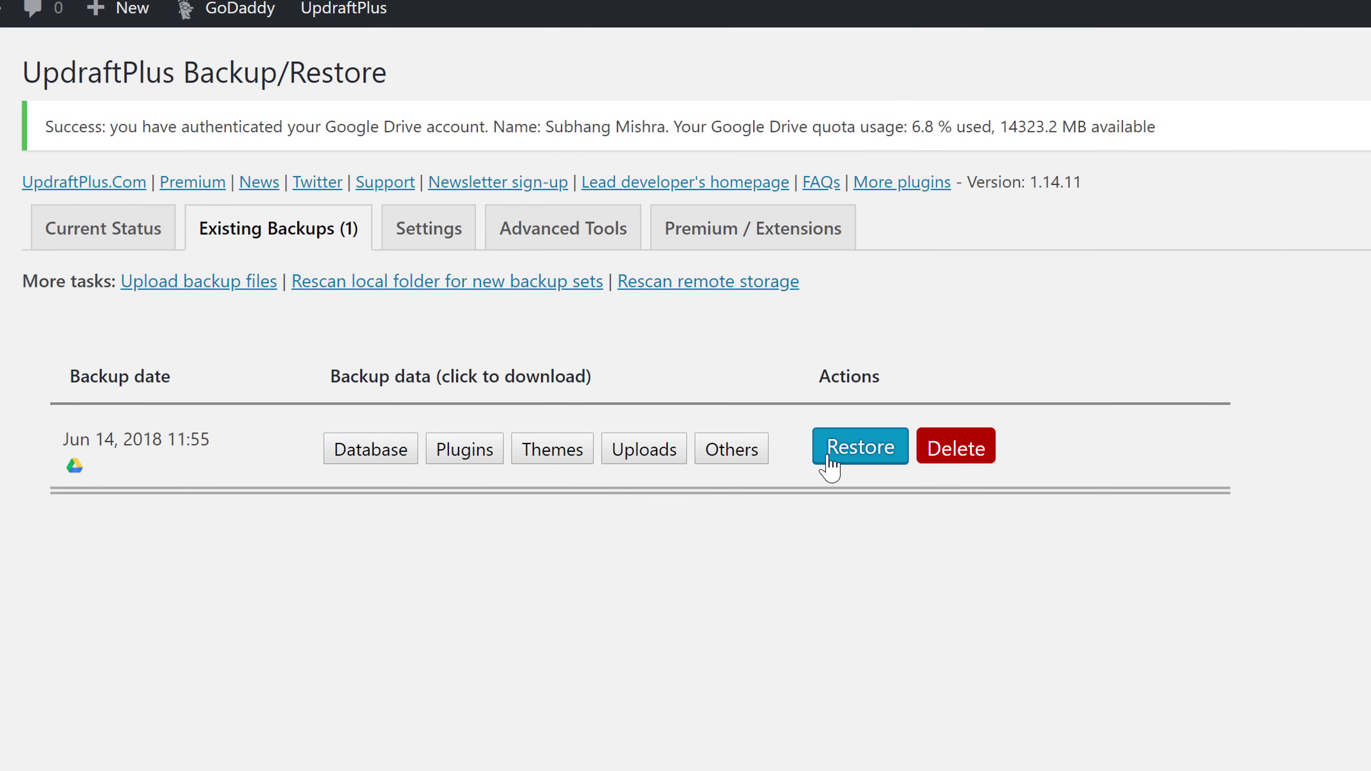
left_click(832, 458)
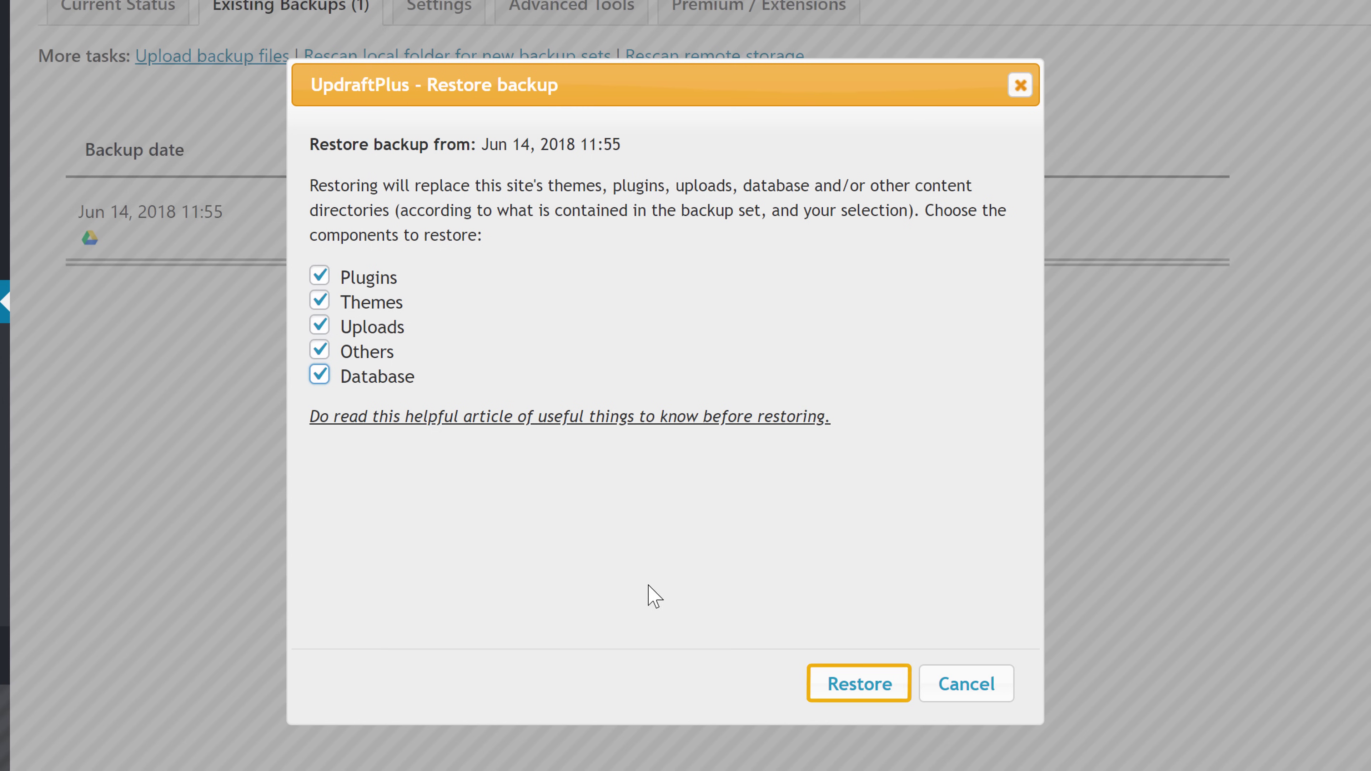
left_click(830, 699)
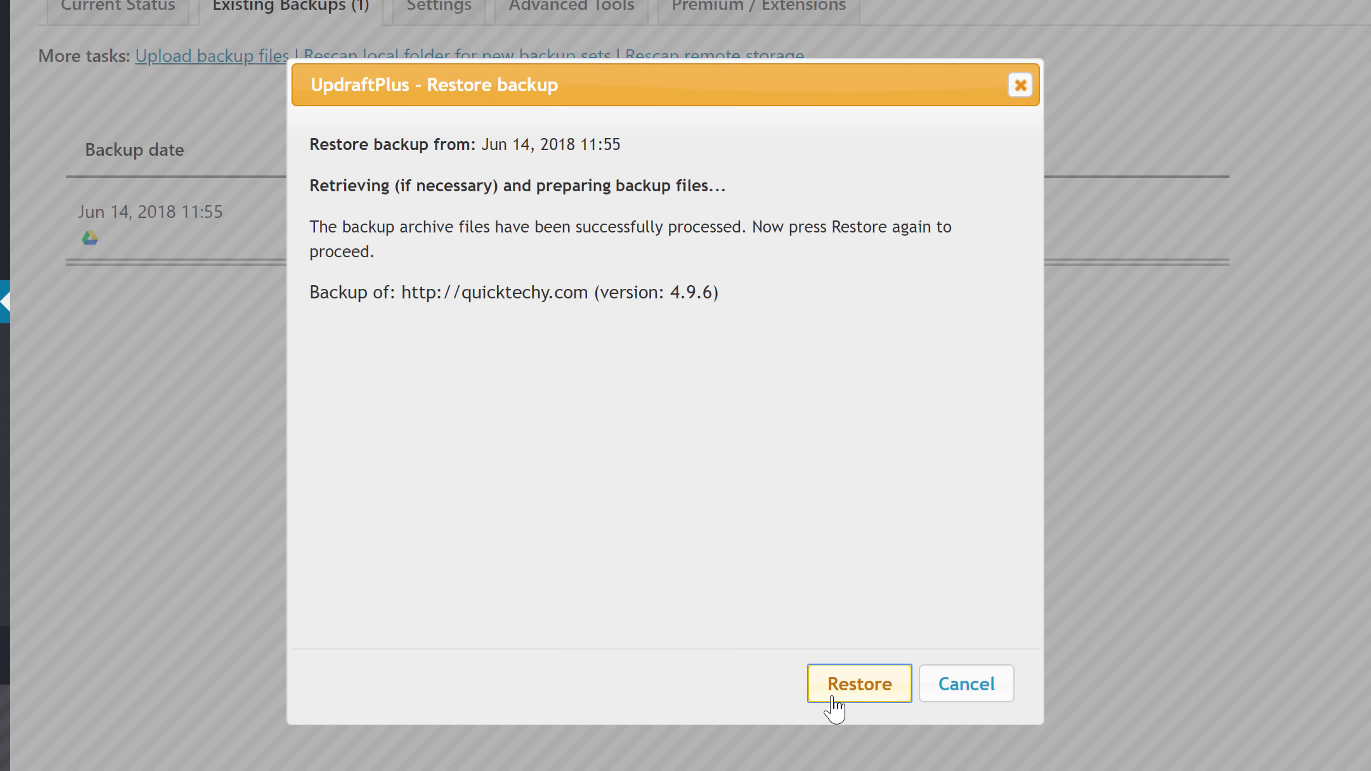
left_click(830, 701)
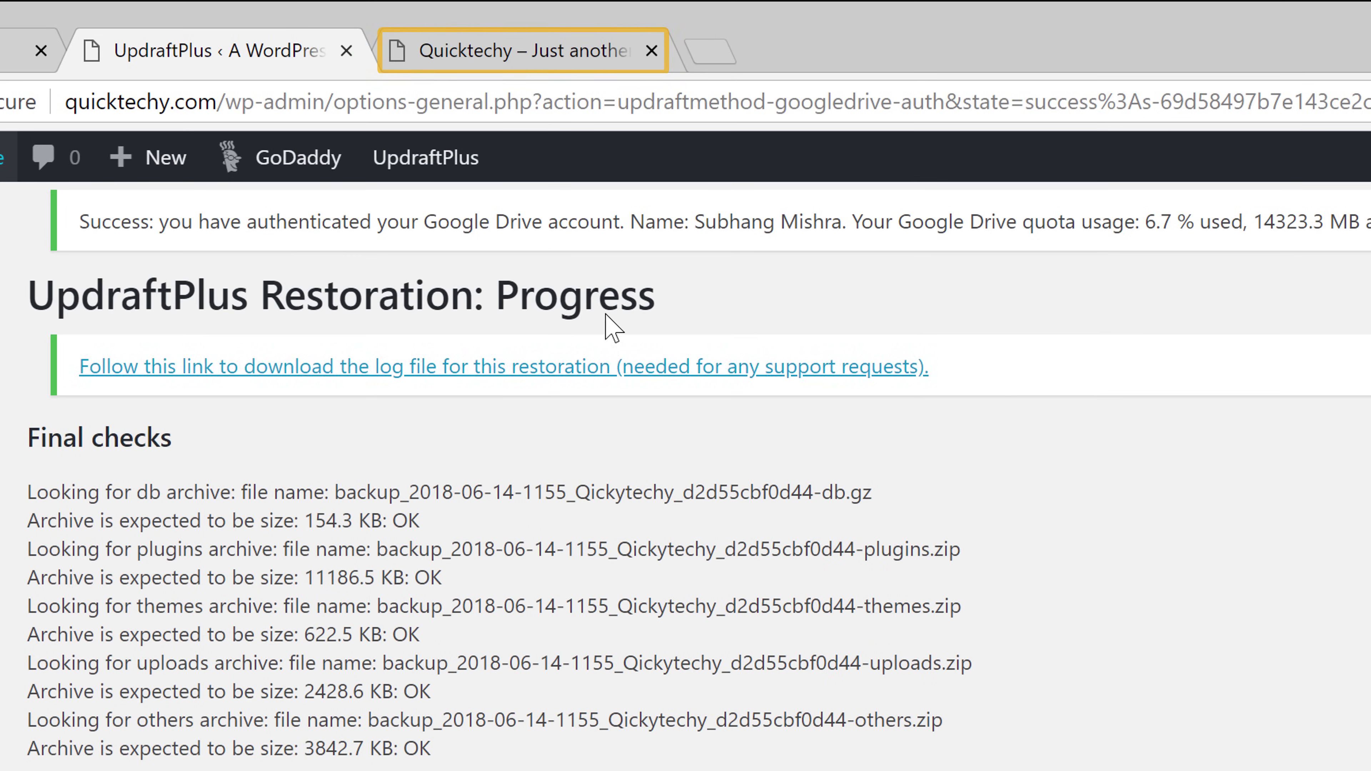
- Examine the restored quicktechy.com homepage from its header down to the footer
left_click(489, 54)
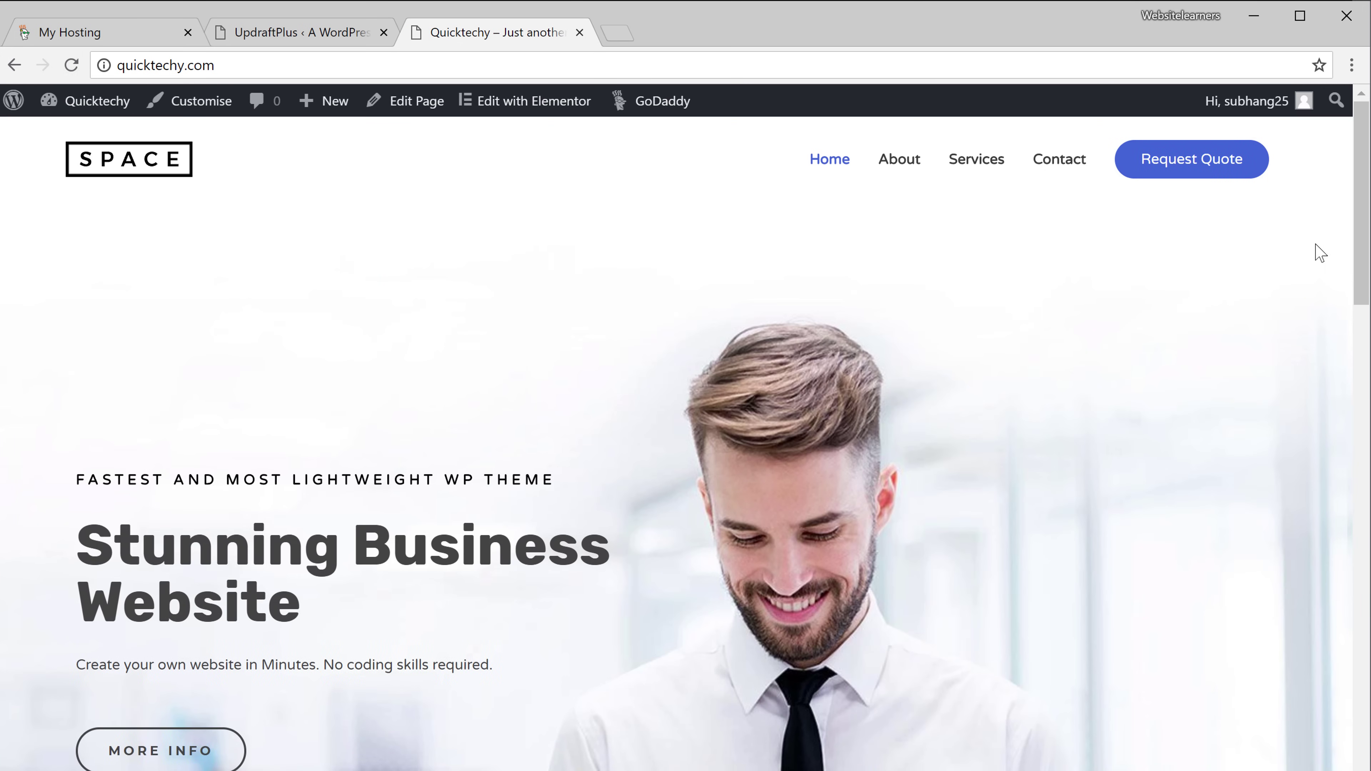
left_click_drag(1358, 249, 1364, 767)
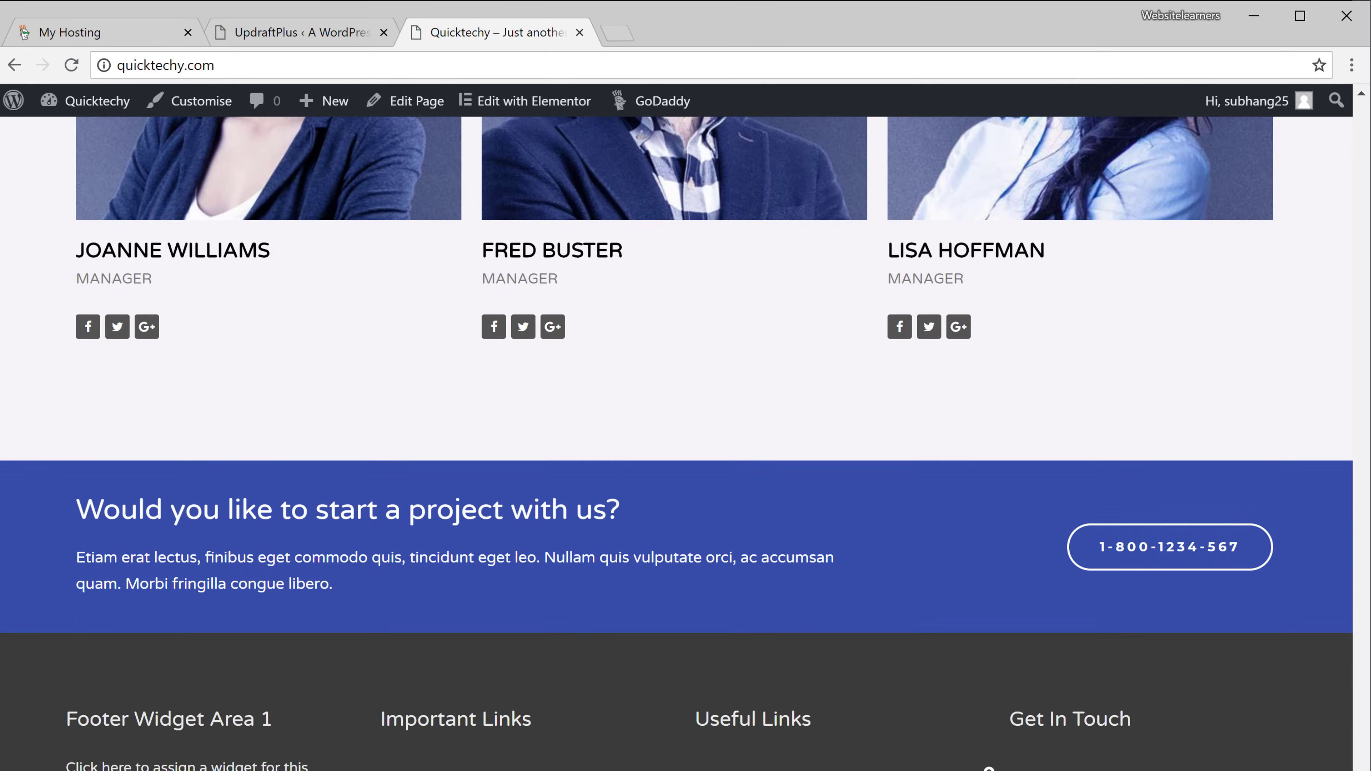